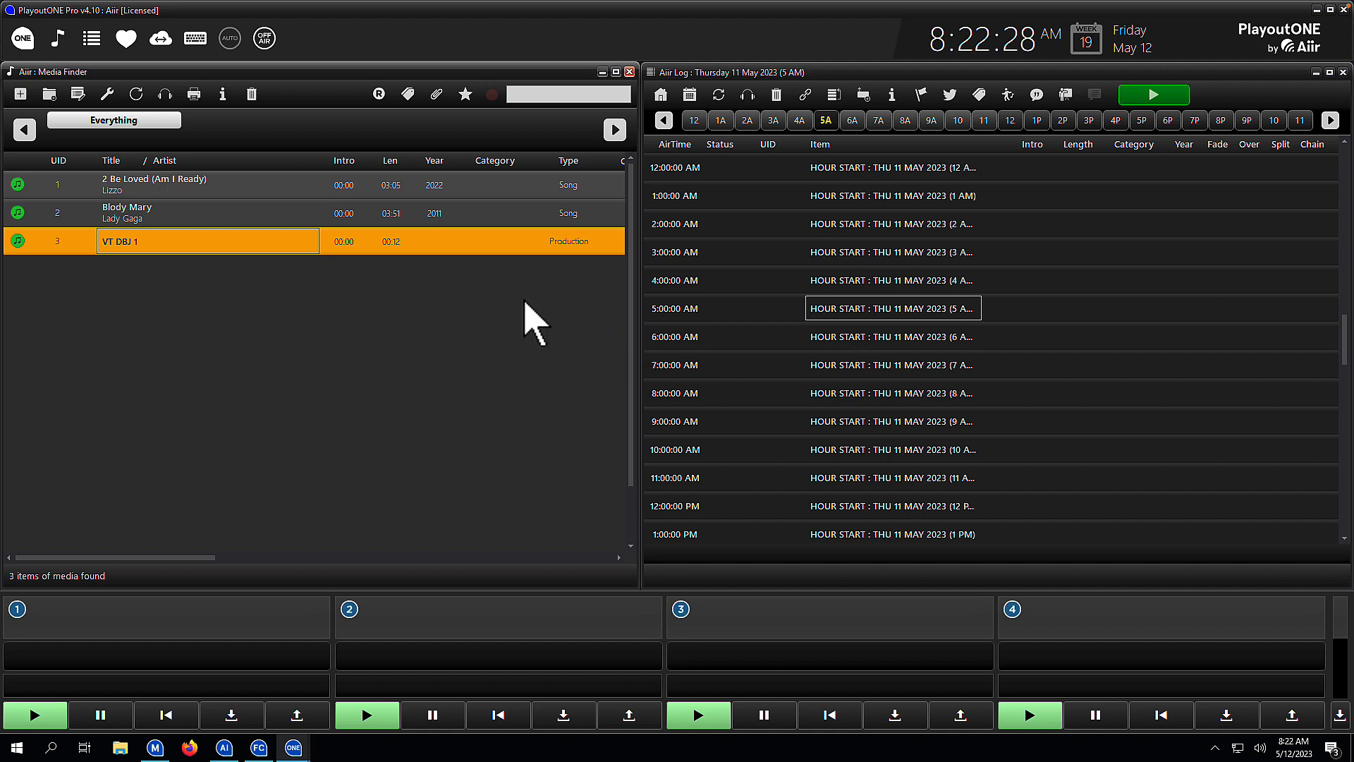
Step: Open VT DBJ 1 in the Media Editor, play its audio from the start of the speech, and close the editor
double_click(281, 248)
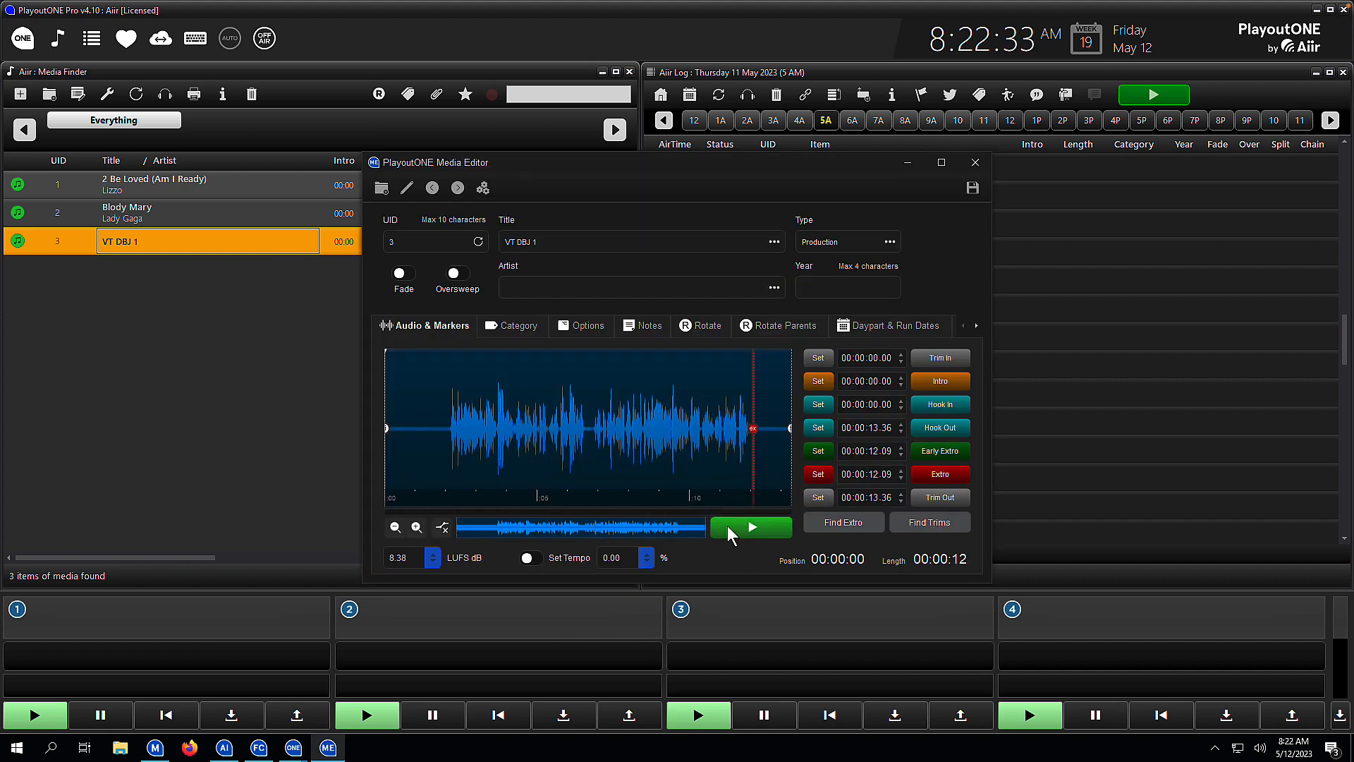
click(447, 455)
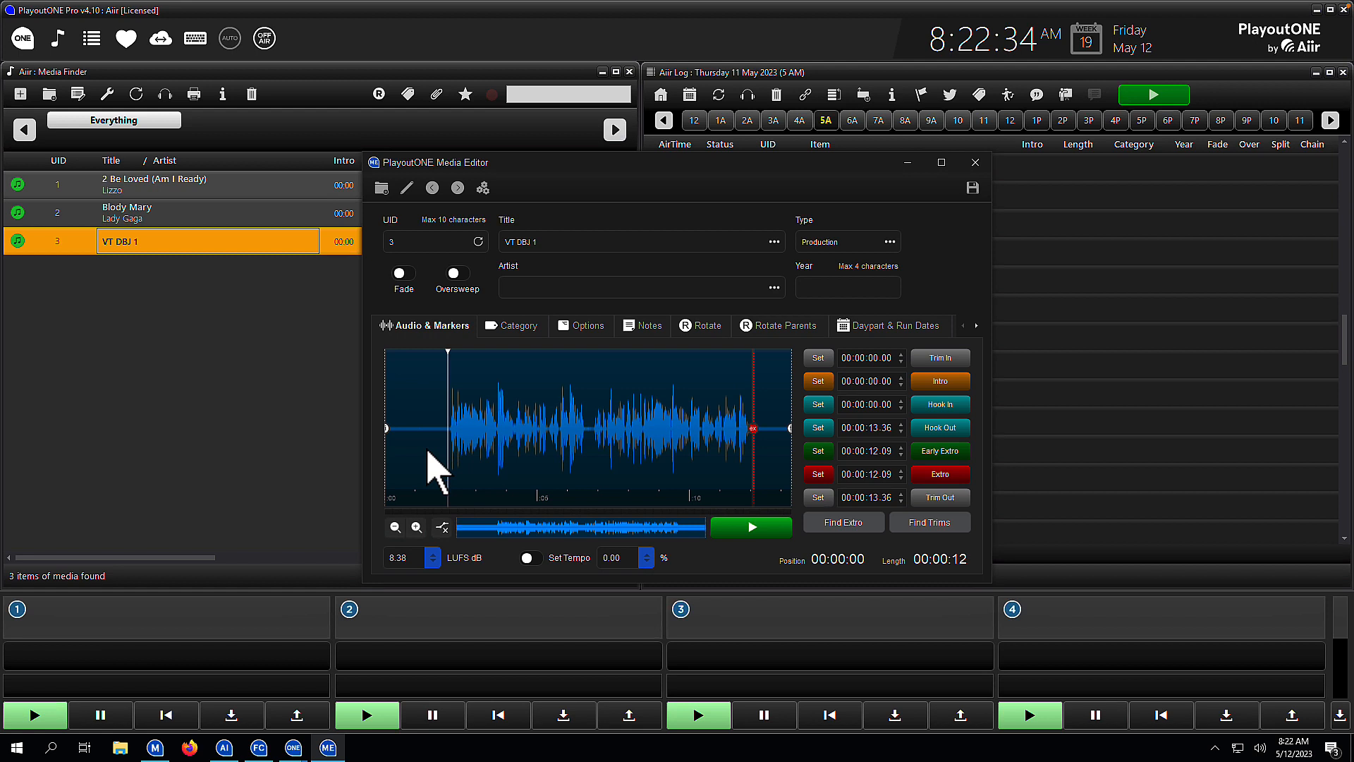
click(768, 529)
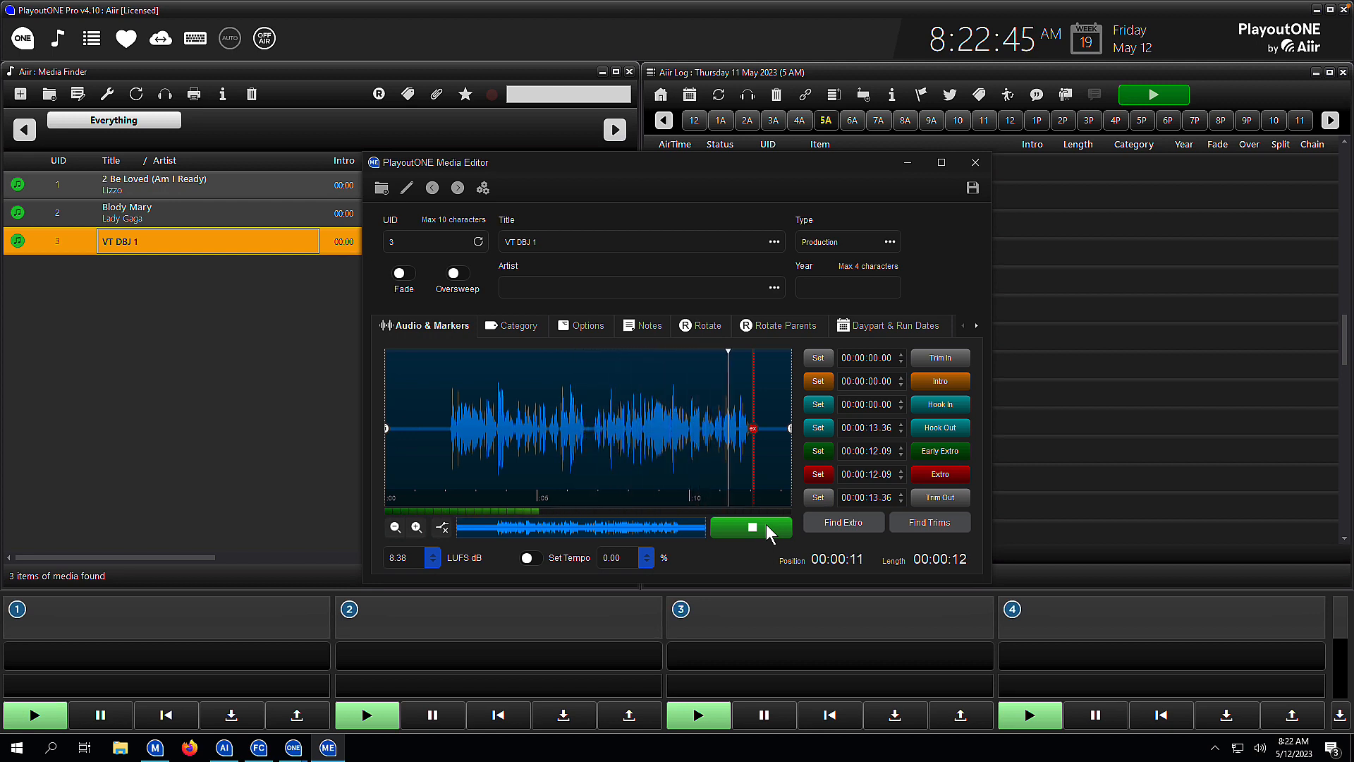
click(753, 527)
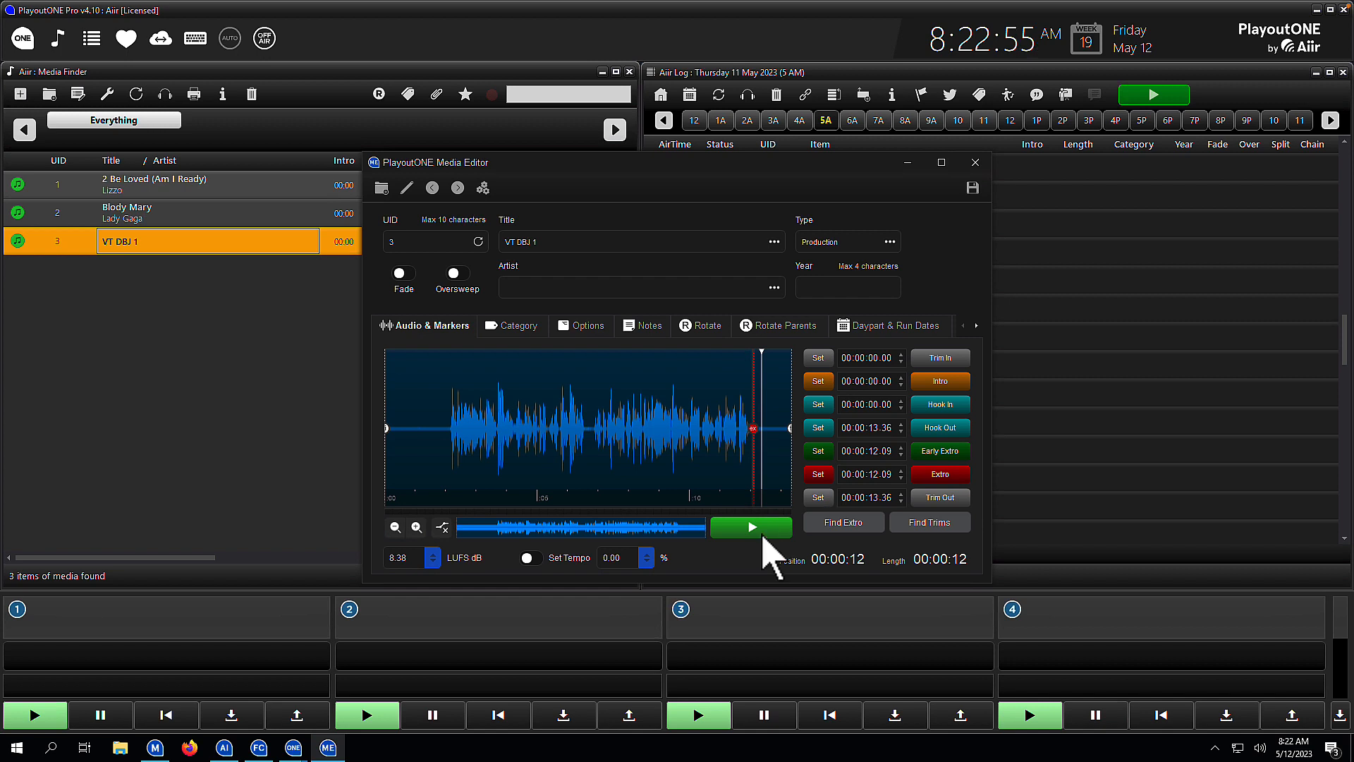
click(988, 161)
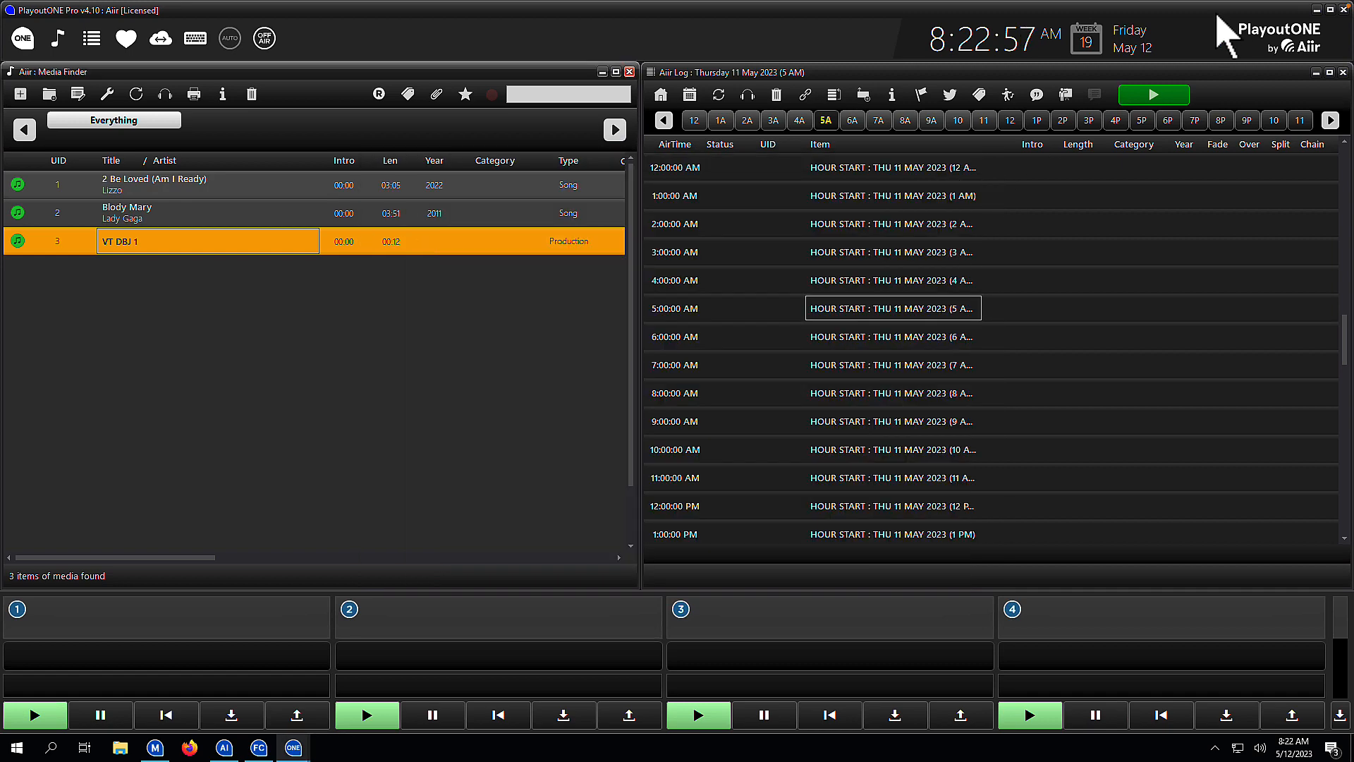
Step: Switch to Auto Importer and create an import named WebVT Processed using the Import Audio: Specific UID method
click(1314, 10)
click(1314, 10)
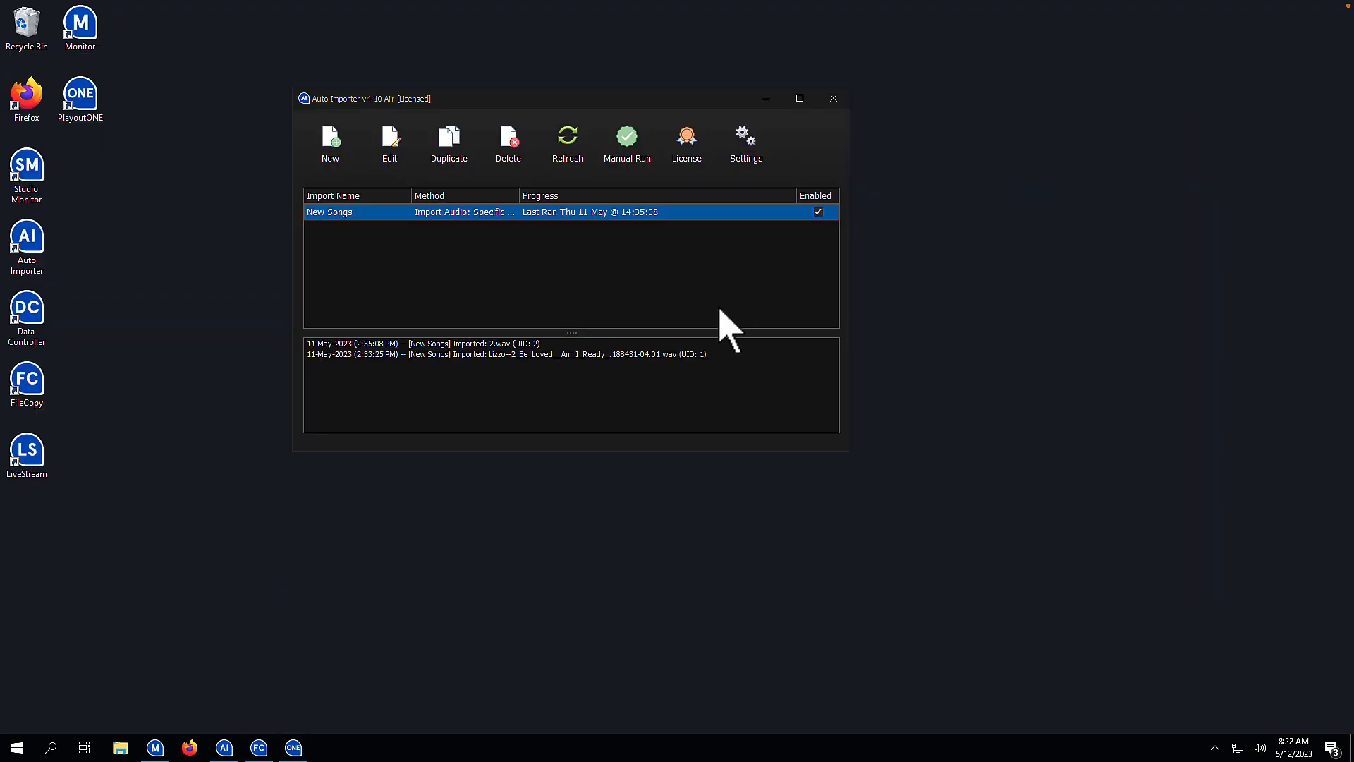
click(347, 163)
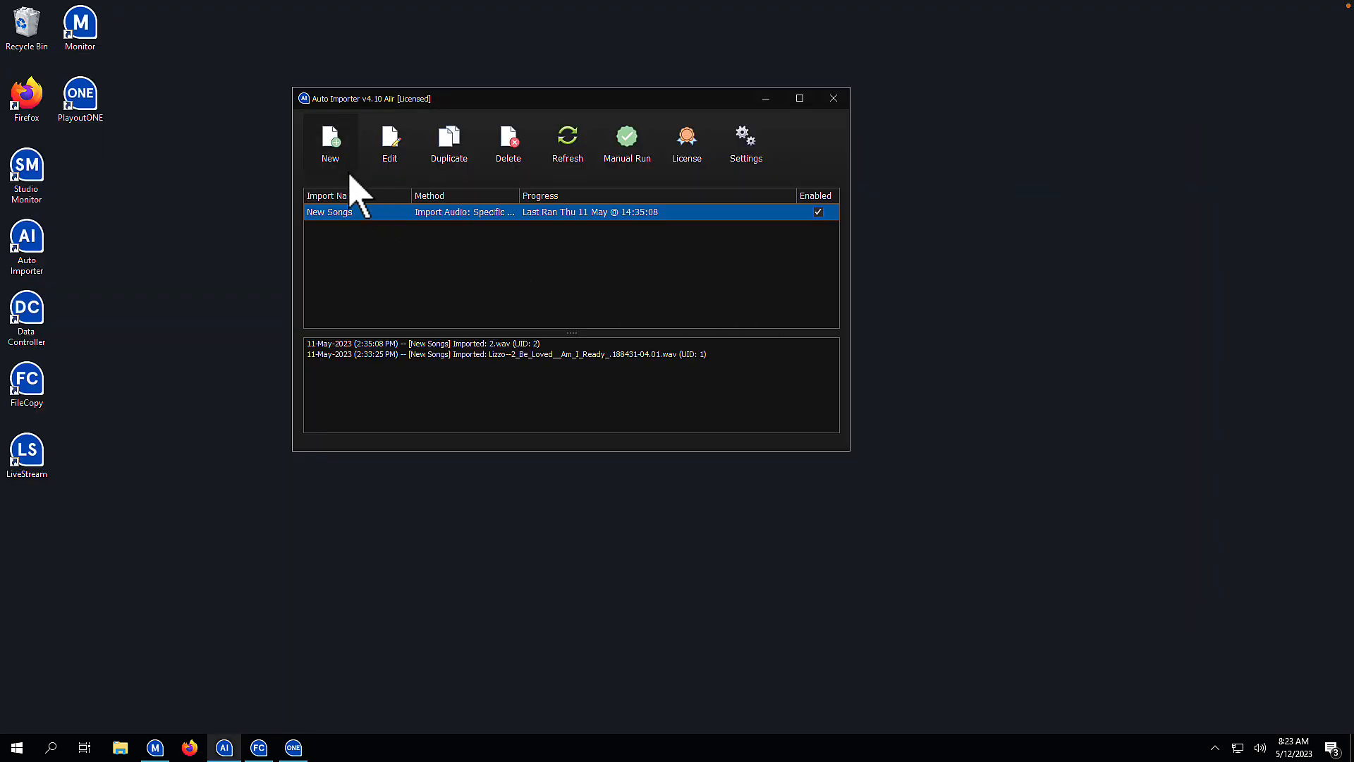
text(Web)
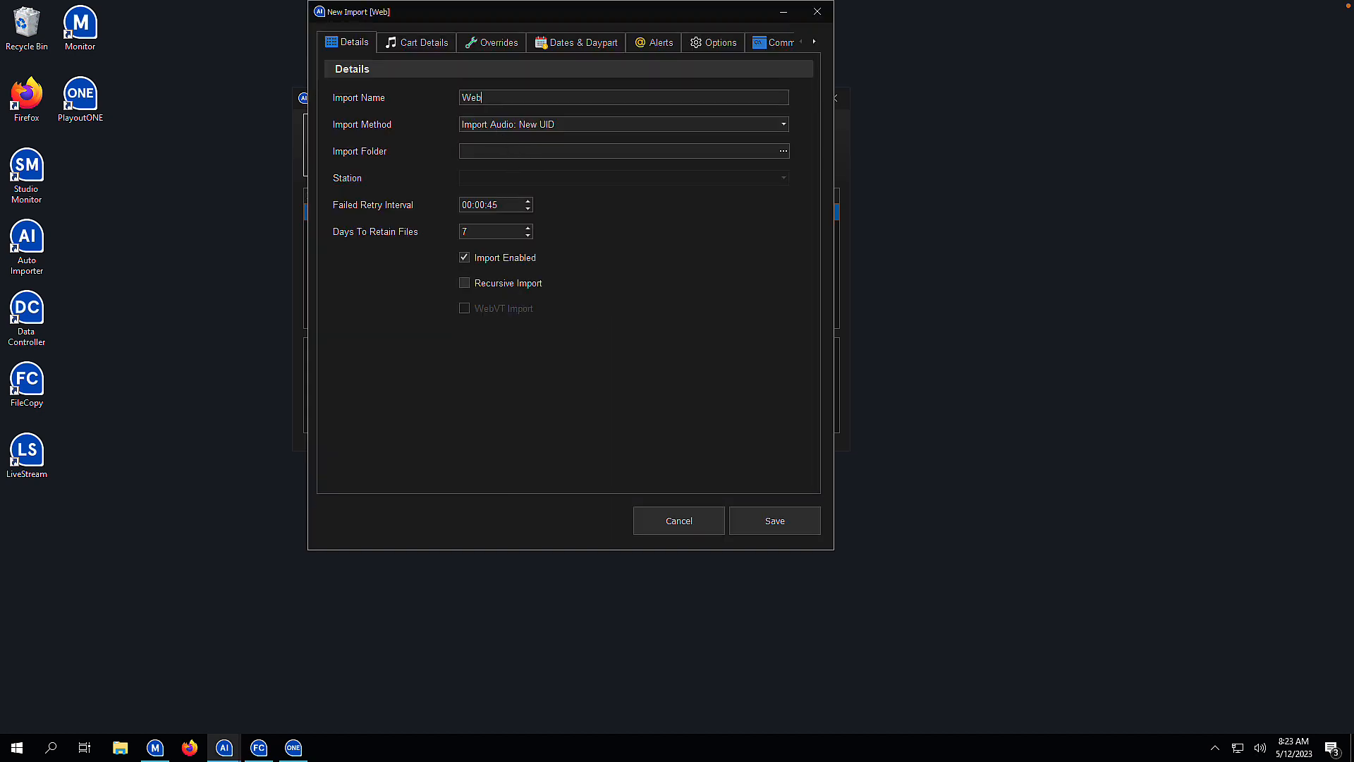
text(VT Processed)
click(511, 127)
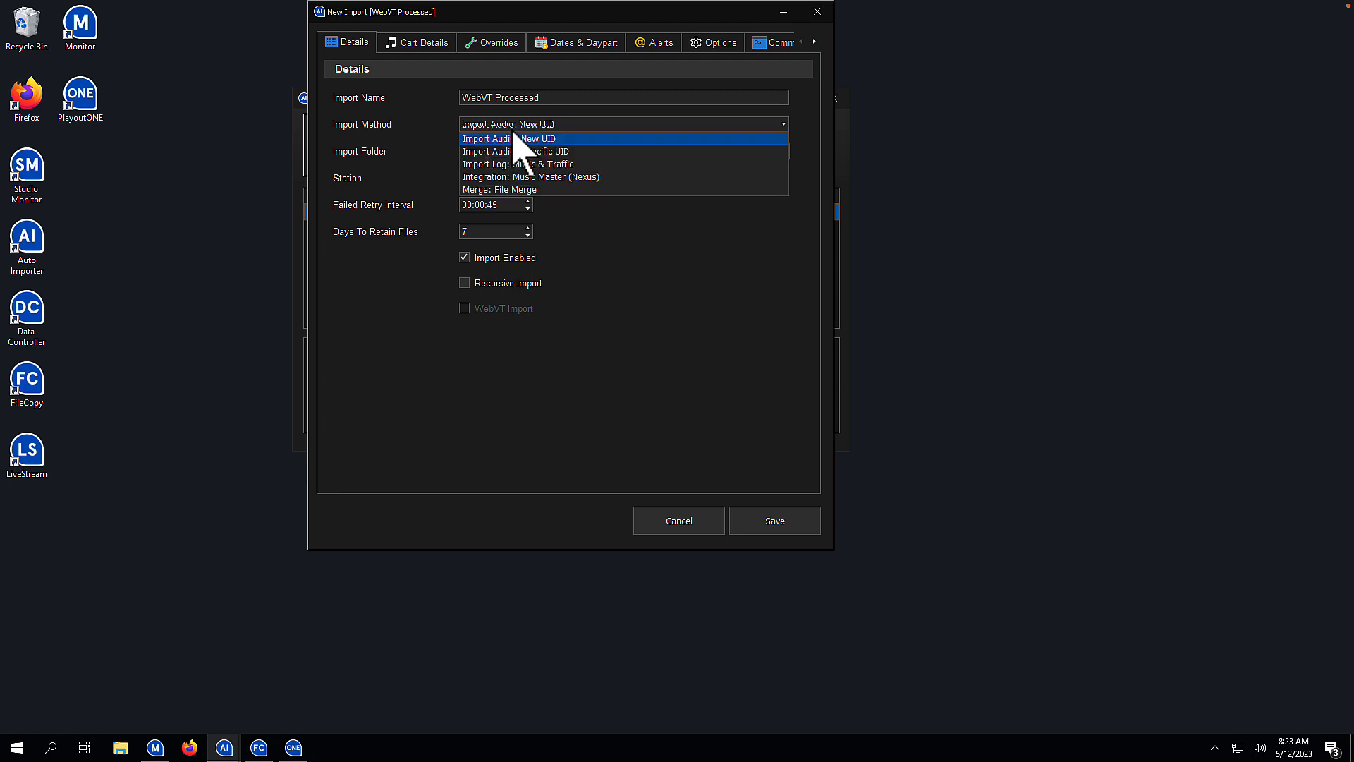
click(544, 151)
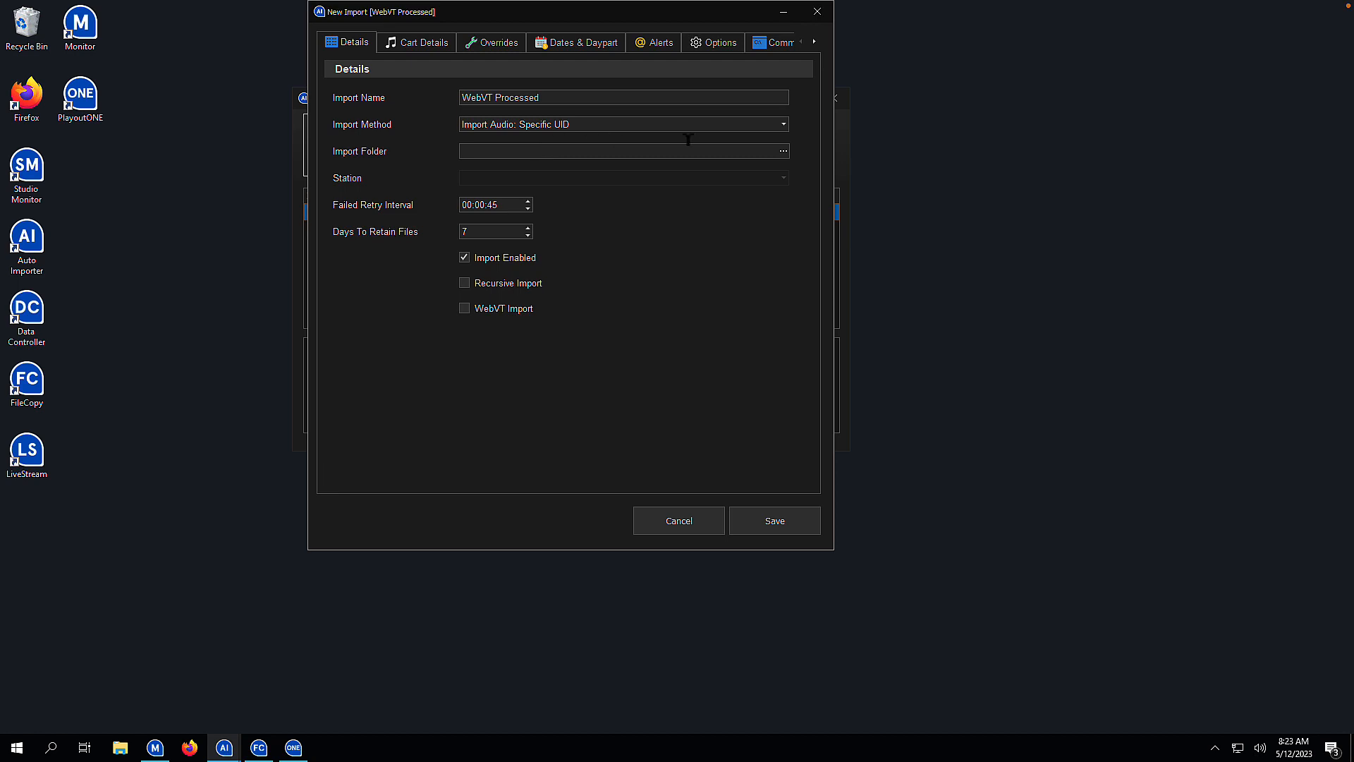
Step: Create a WebVT-Processed folder in D:\PlayoutONE\Import, set it as the import folder, and enable WebVT Import
click(783, 151)
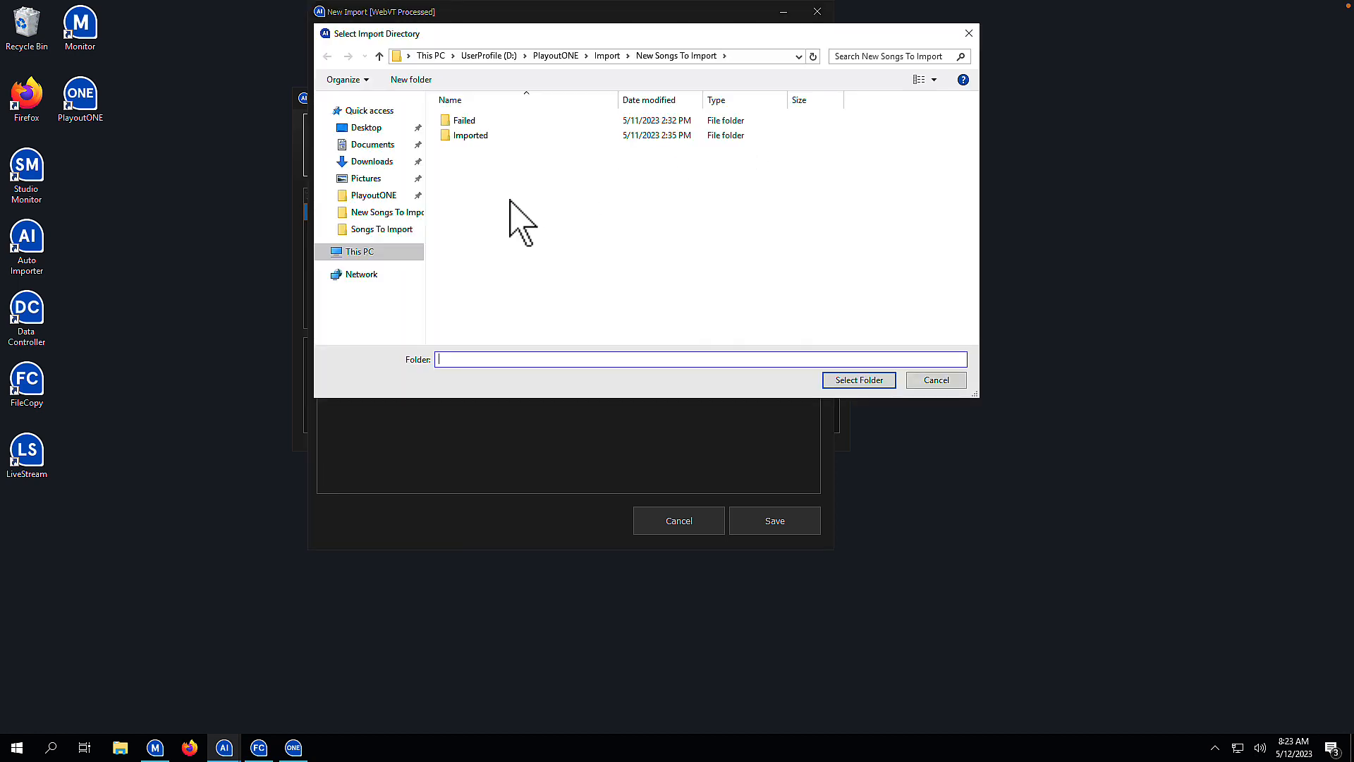
click(395, 252)
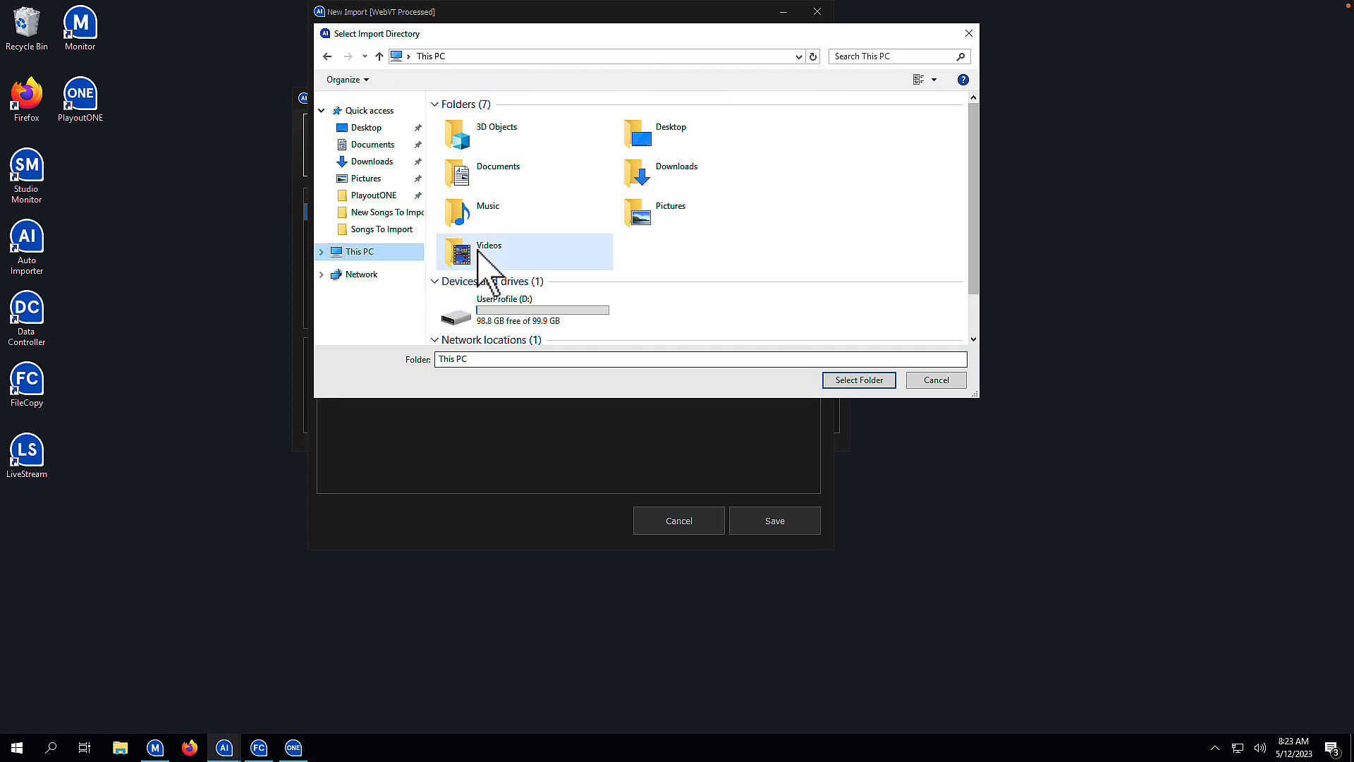
double_click(508, 300)
click(501, 122)
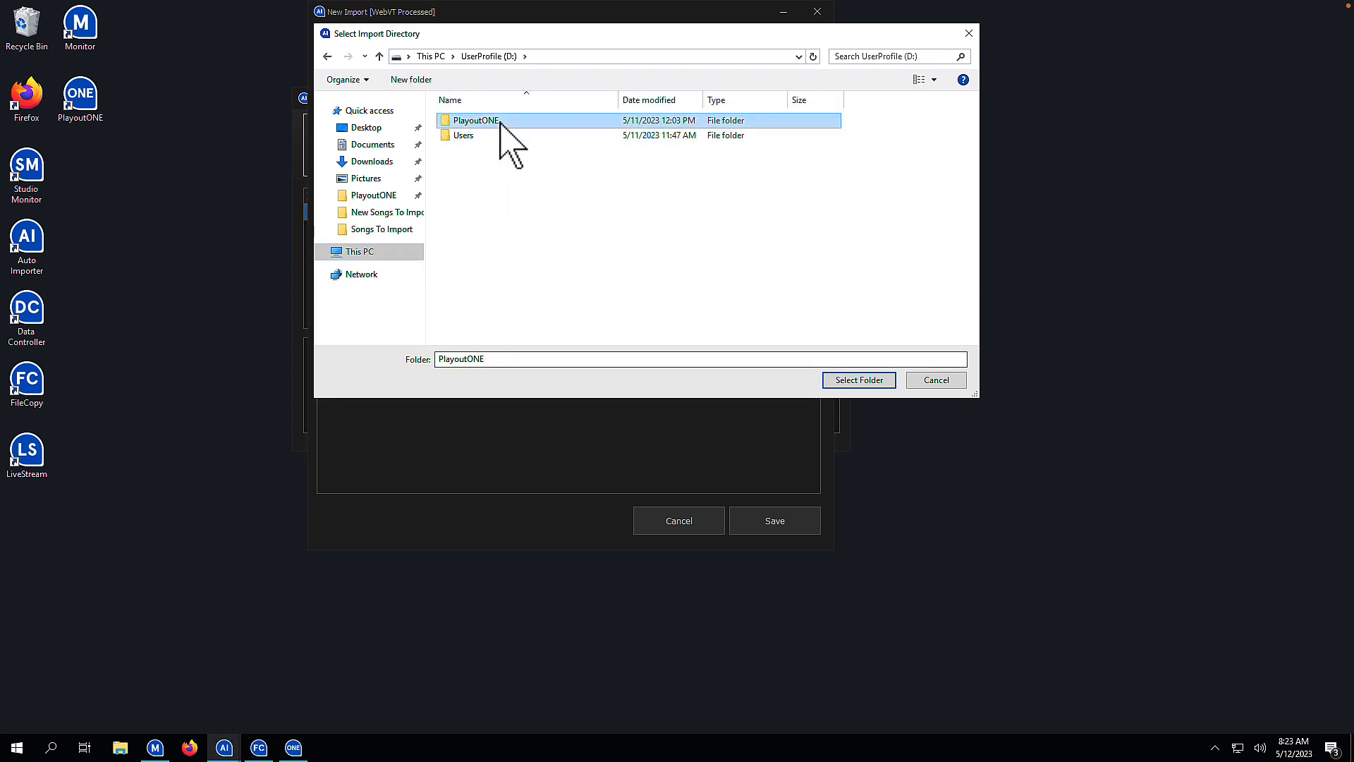
double_click(501, 121)
double_click(481, 150)
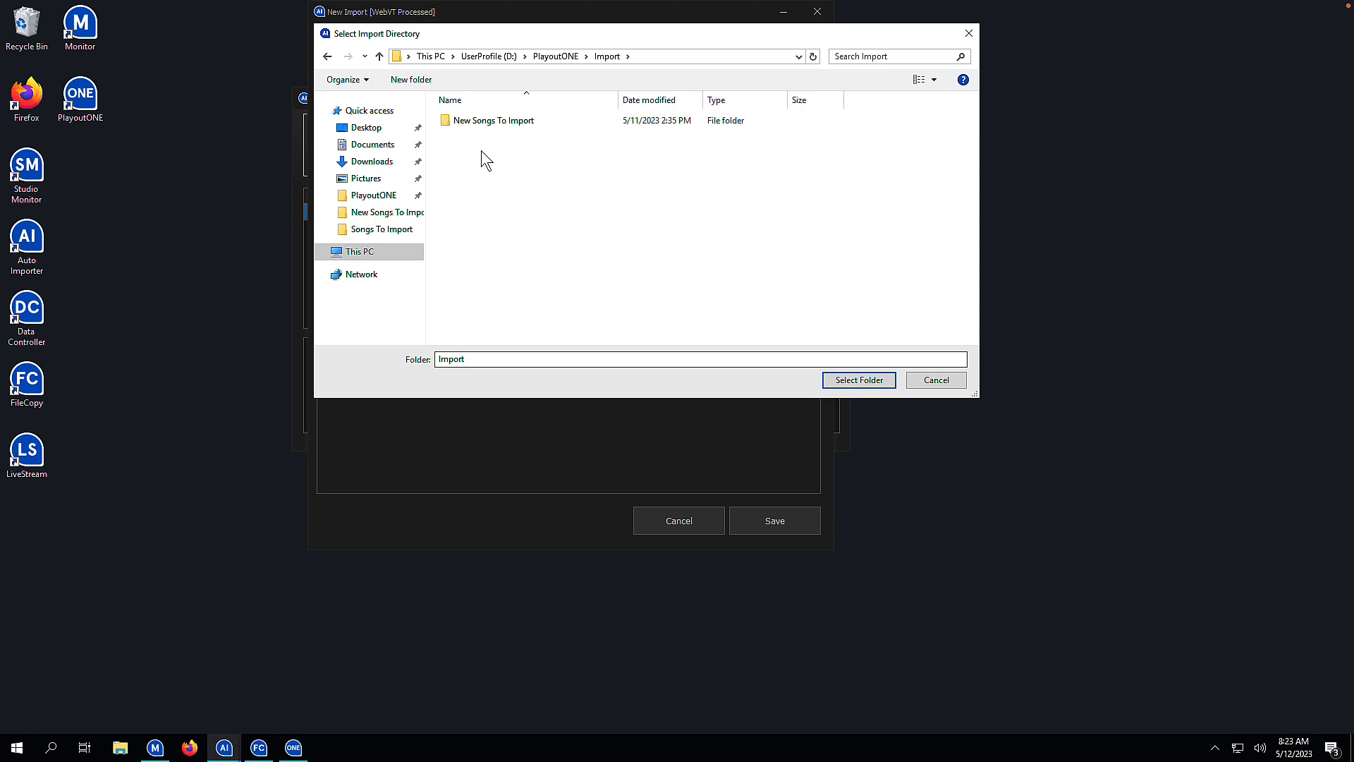
right_click(481, 150)
mouse_move(406, 300)
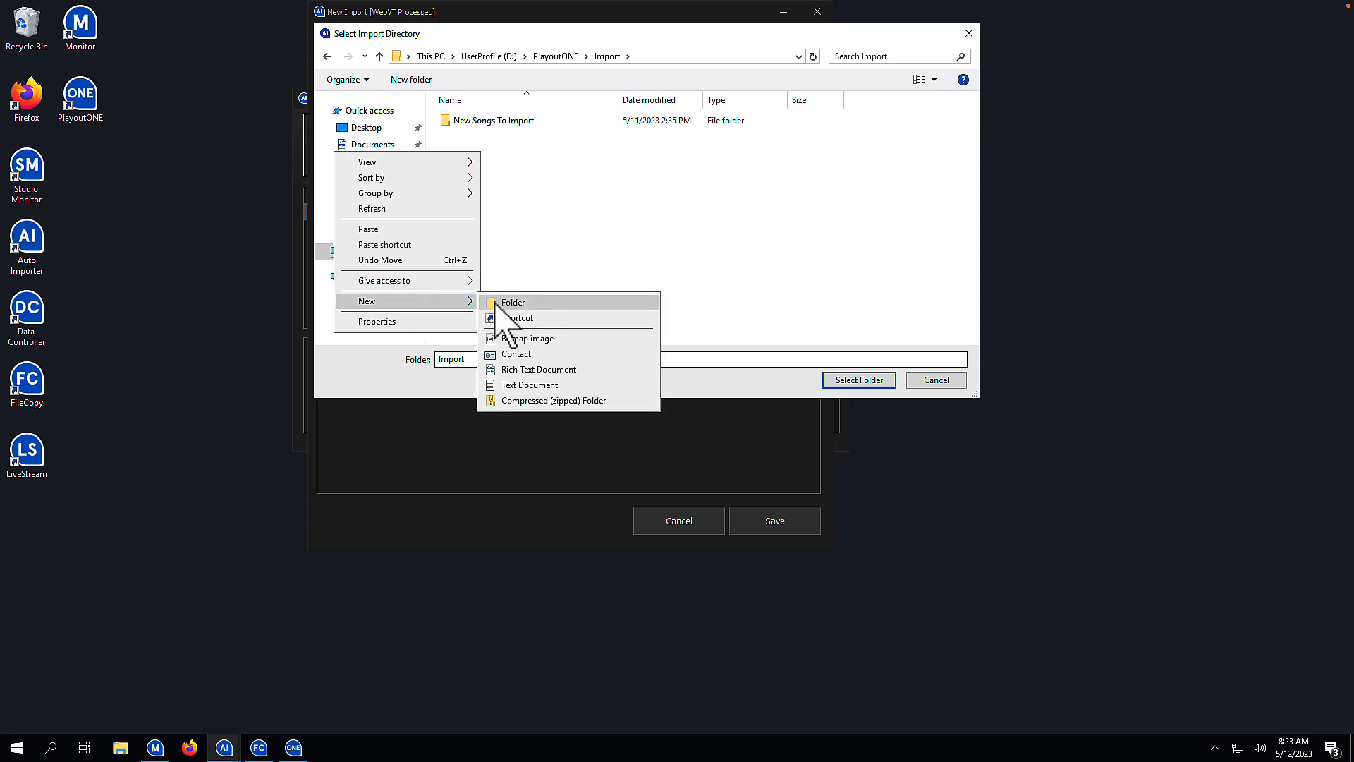
click(495, 300)
text(WebV)
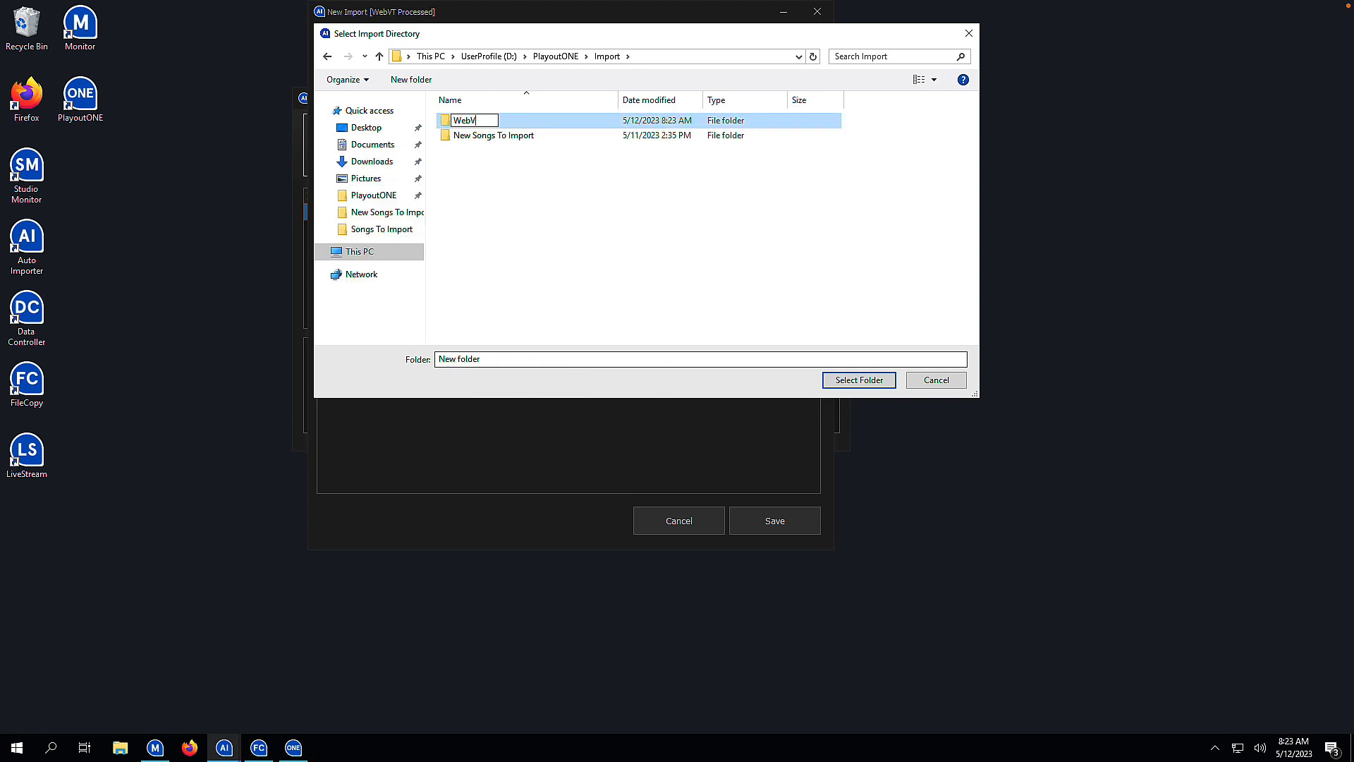
text(T-Processed)
key(Return)
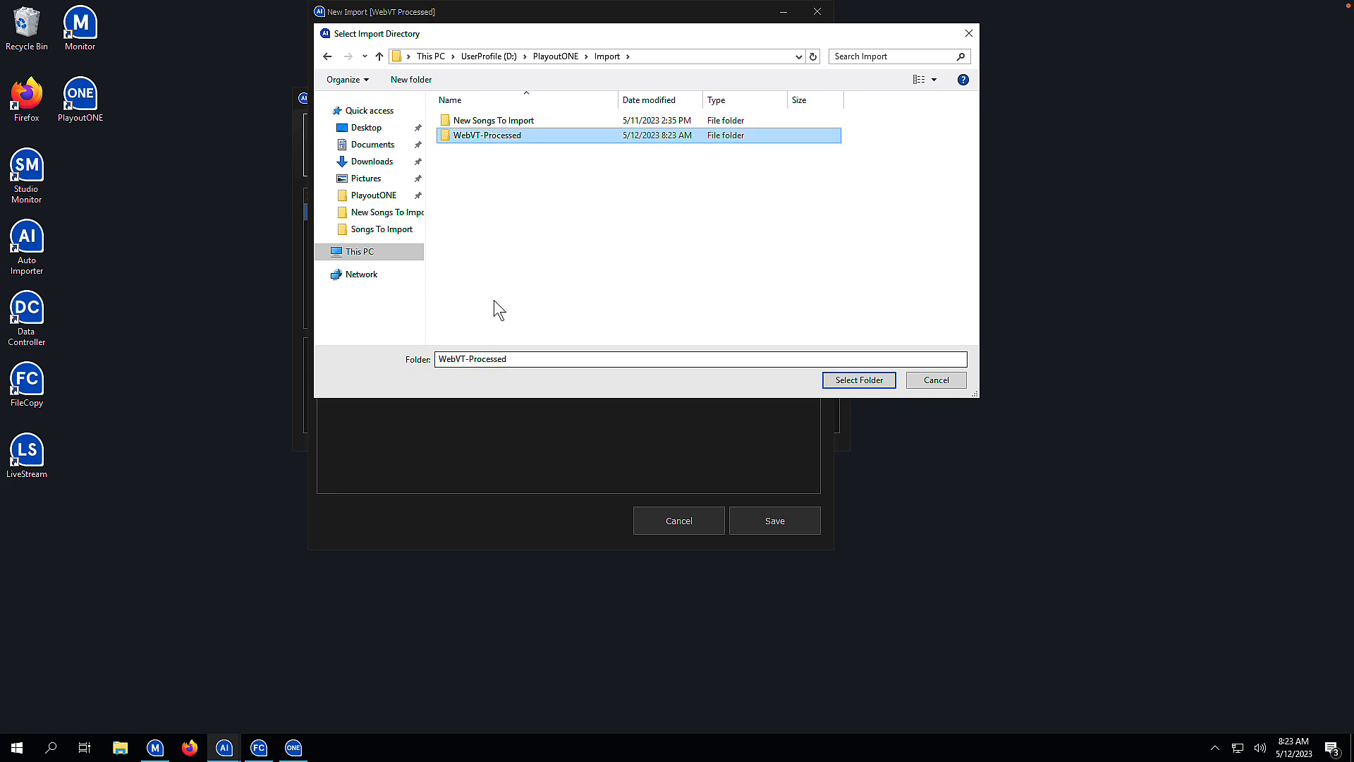
click(859, 380)
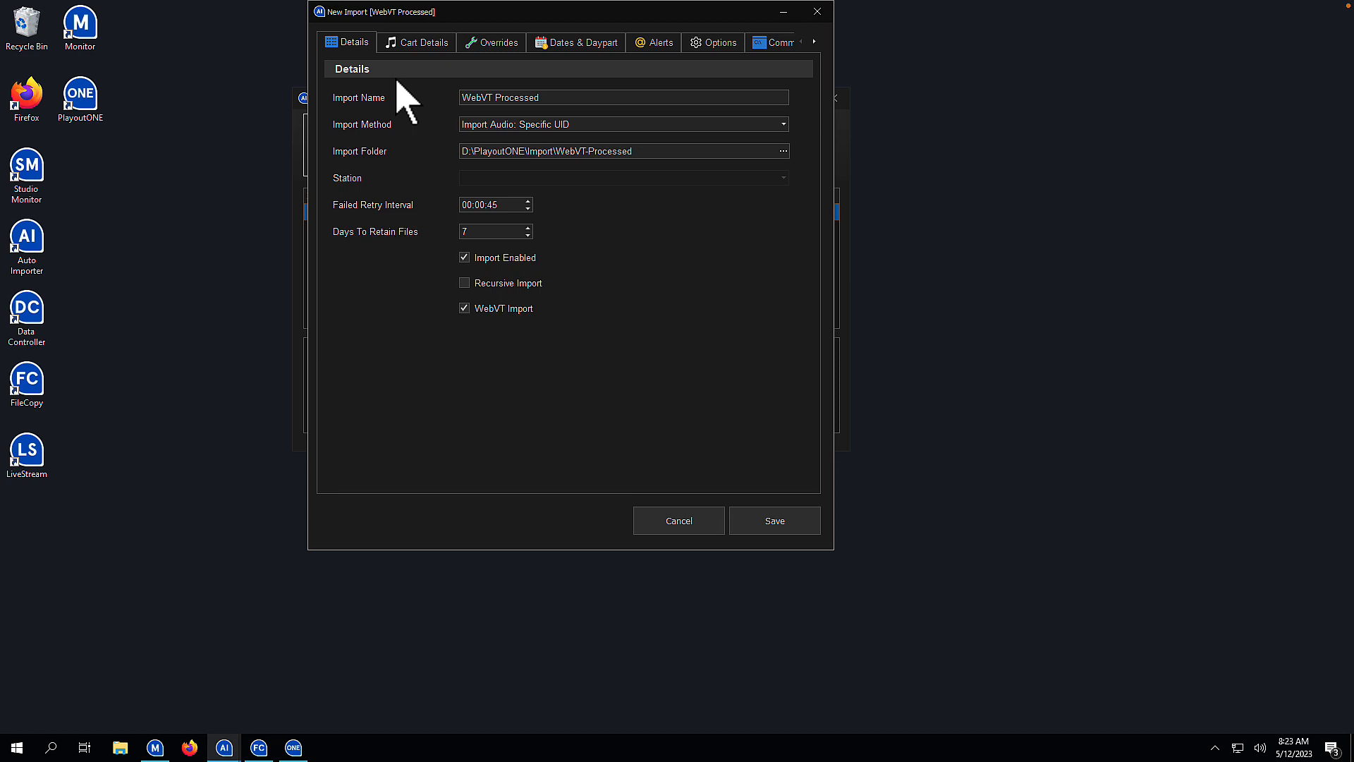
Step: Enable Apply Audio Processing in the import's cart details and open the processing settings
click(402, 43)
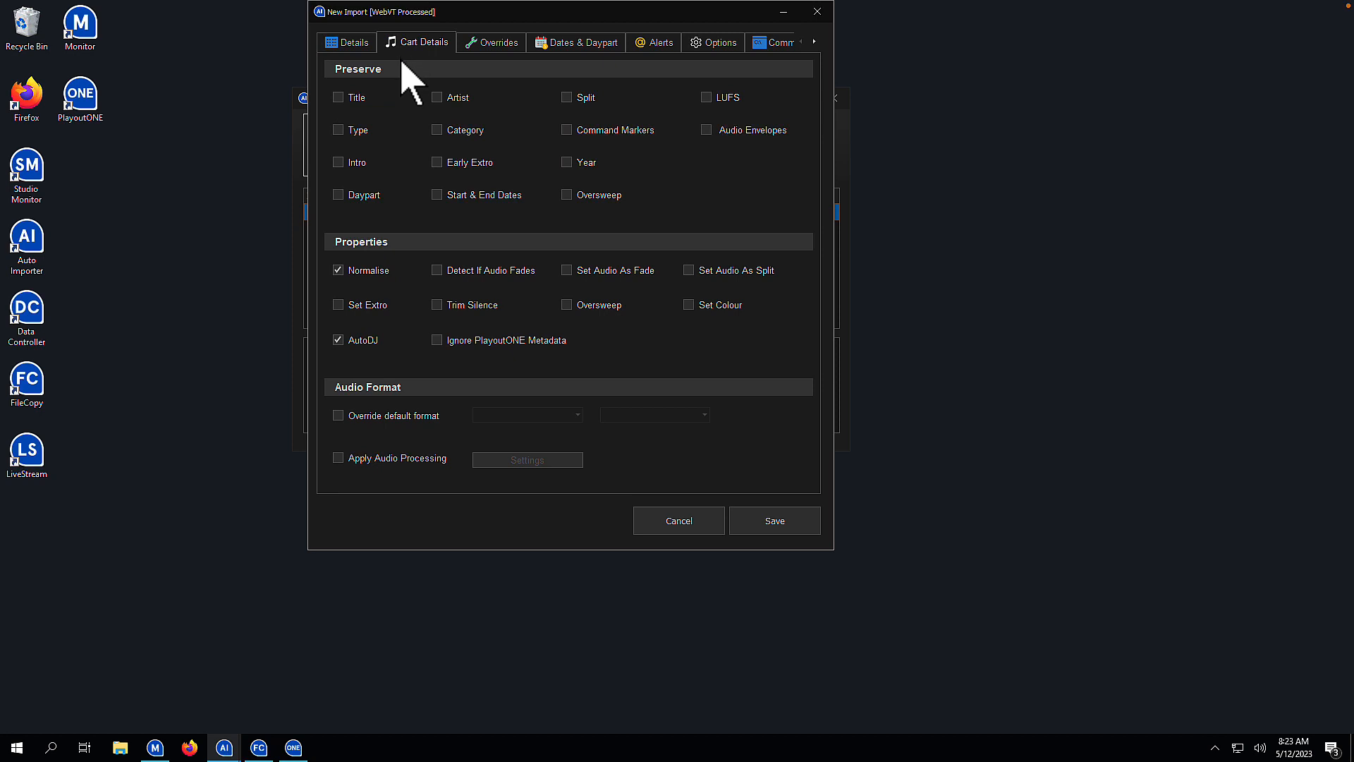
click(425, 459)
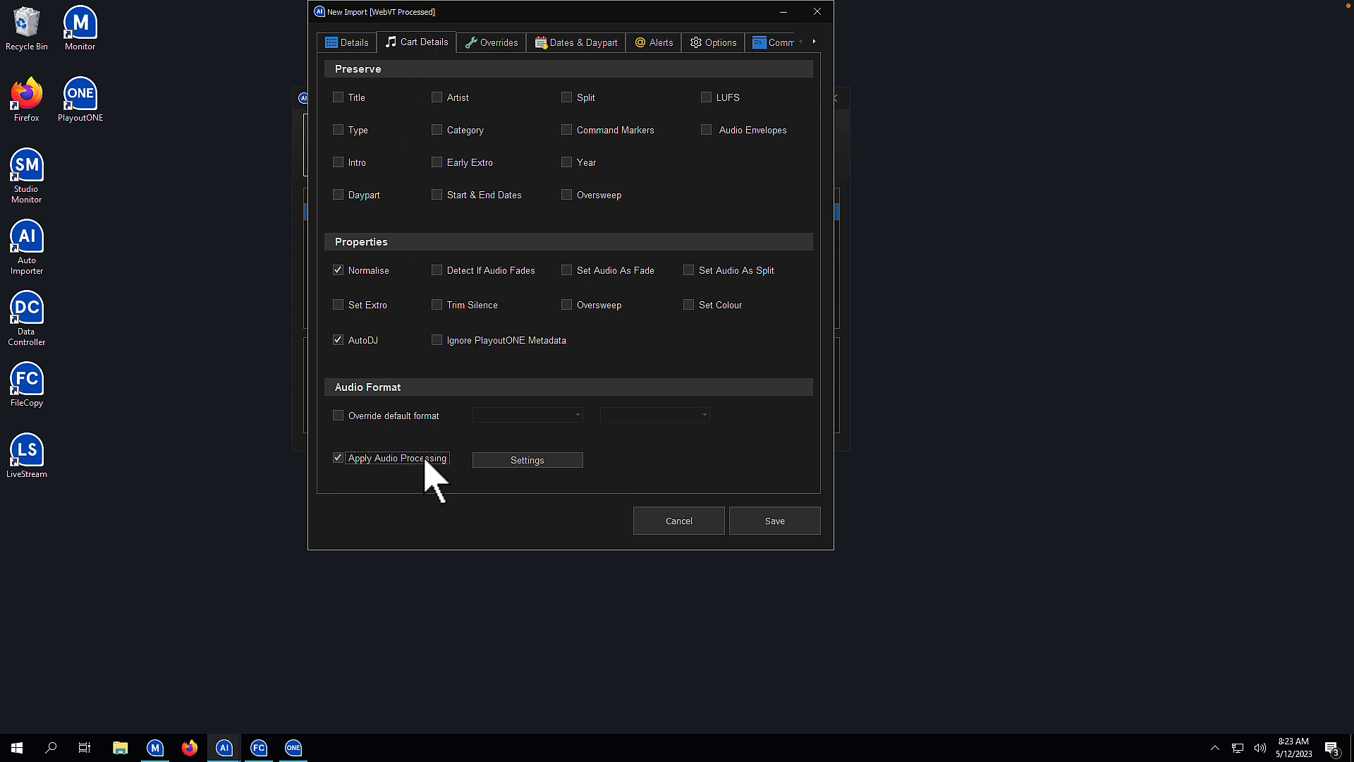
click(518, 462)
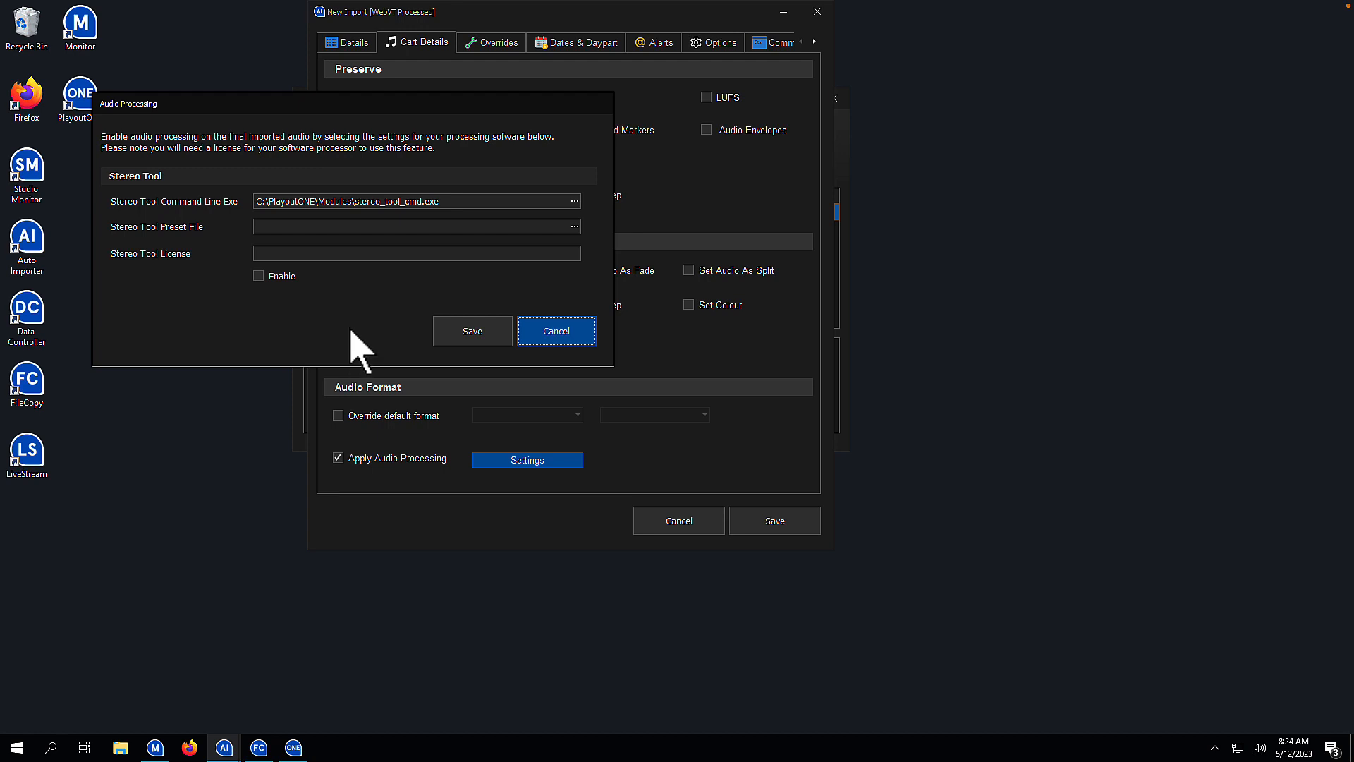
Step: Set the Stereo Tool preset file to WebVT Microphone Preset Hard.sts from C:\PlayoutONE\Modules\Data-AutoImporter\WebVT Microphone Presets
click(574, 226)
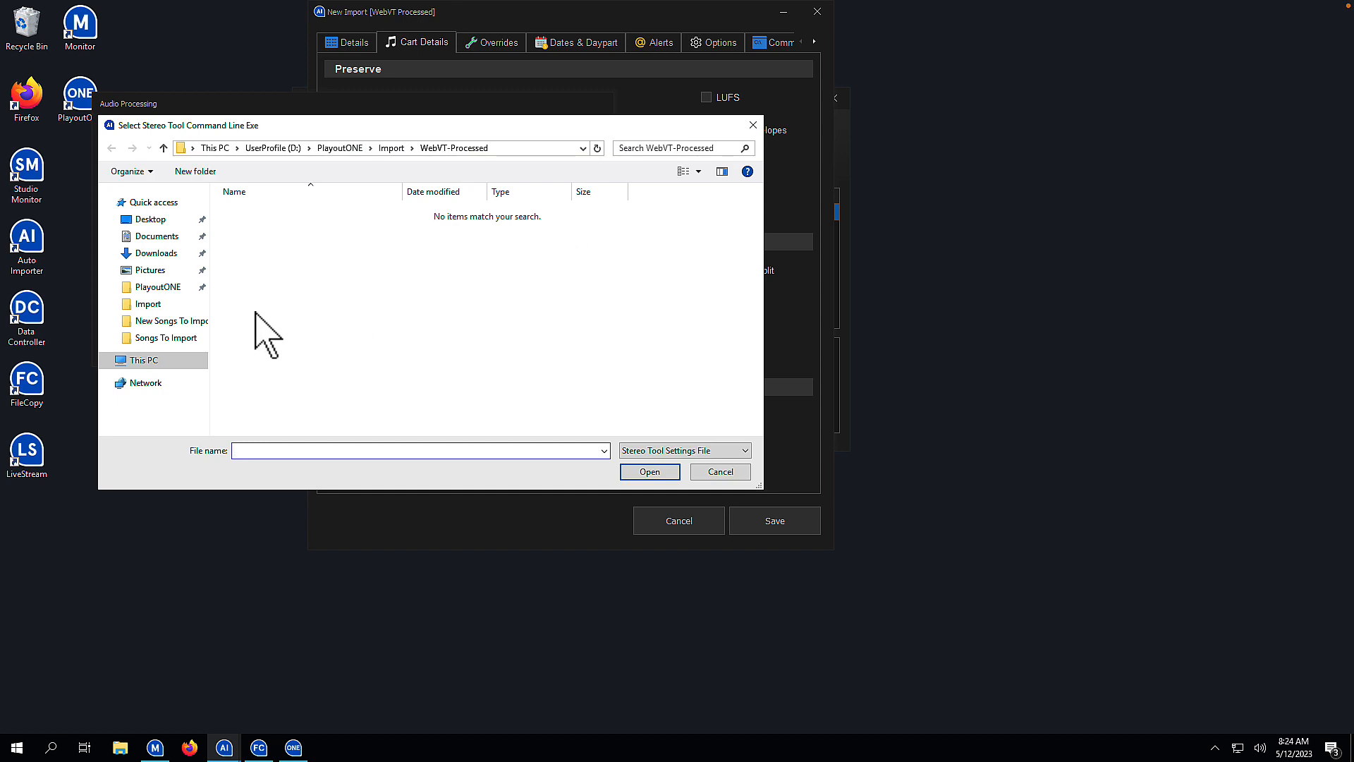
text(c:\playouto)
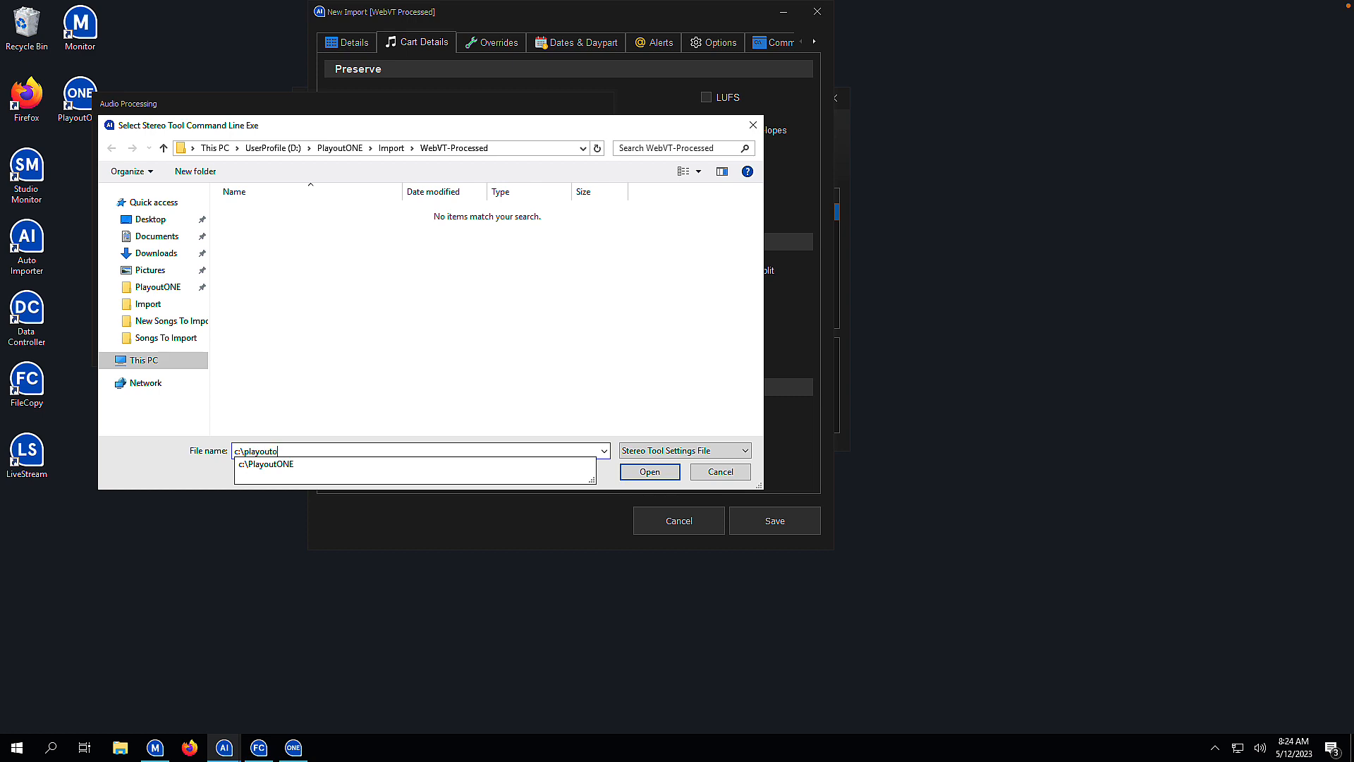
text(ne)
key(Return)
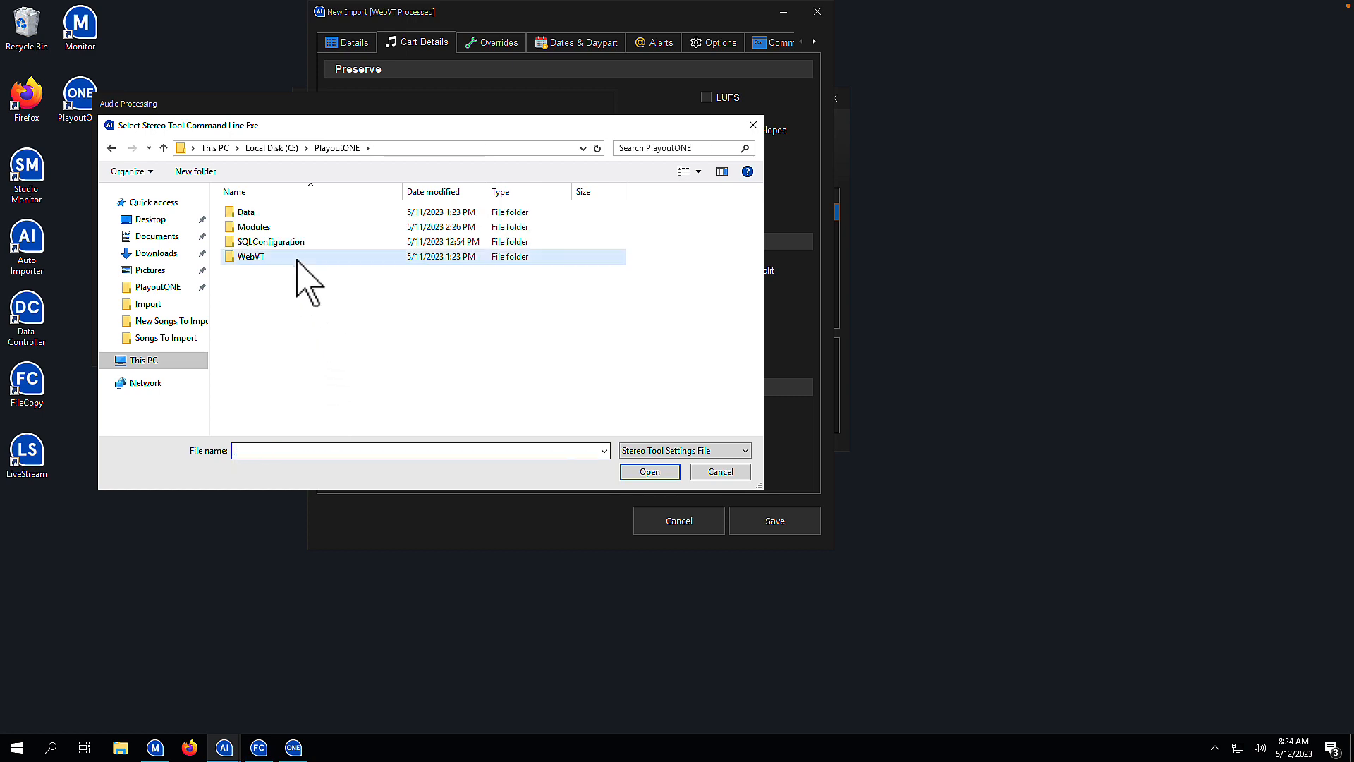
double_click(282, 229)
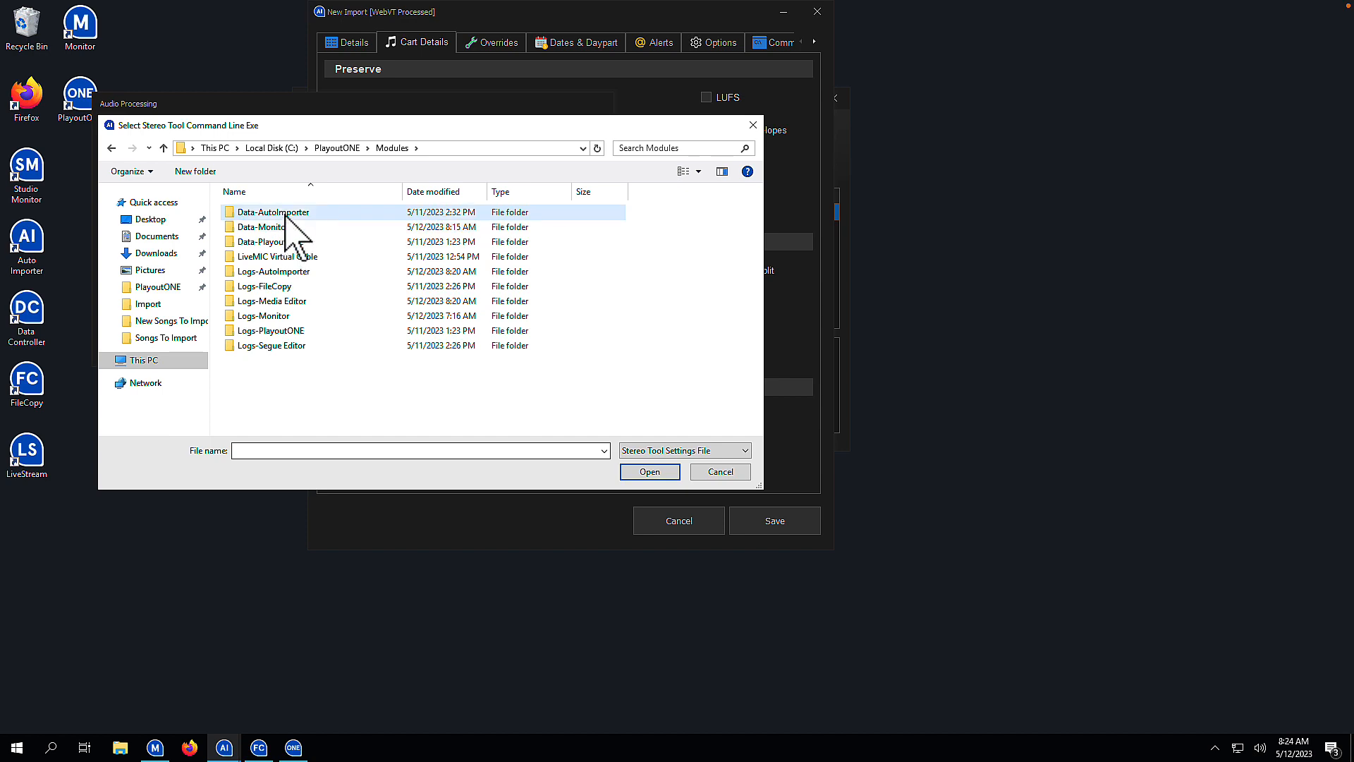
double_click(285, 213)
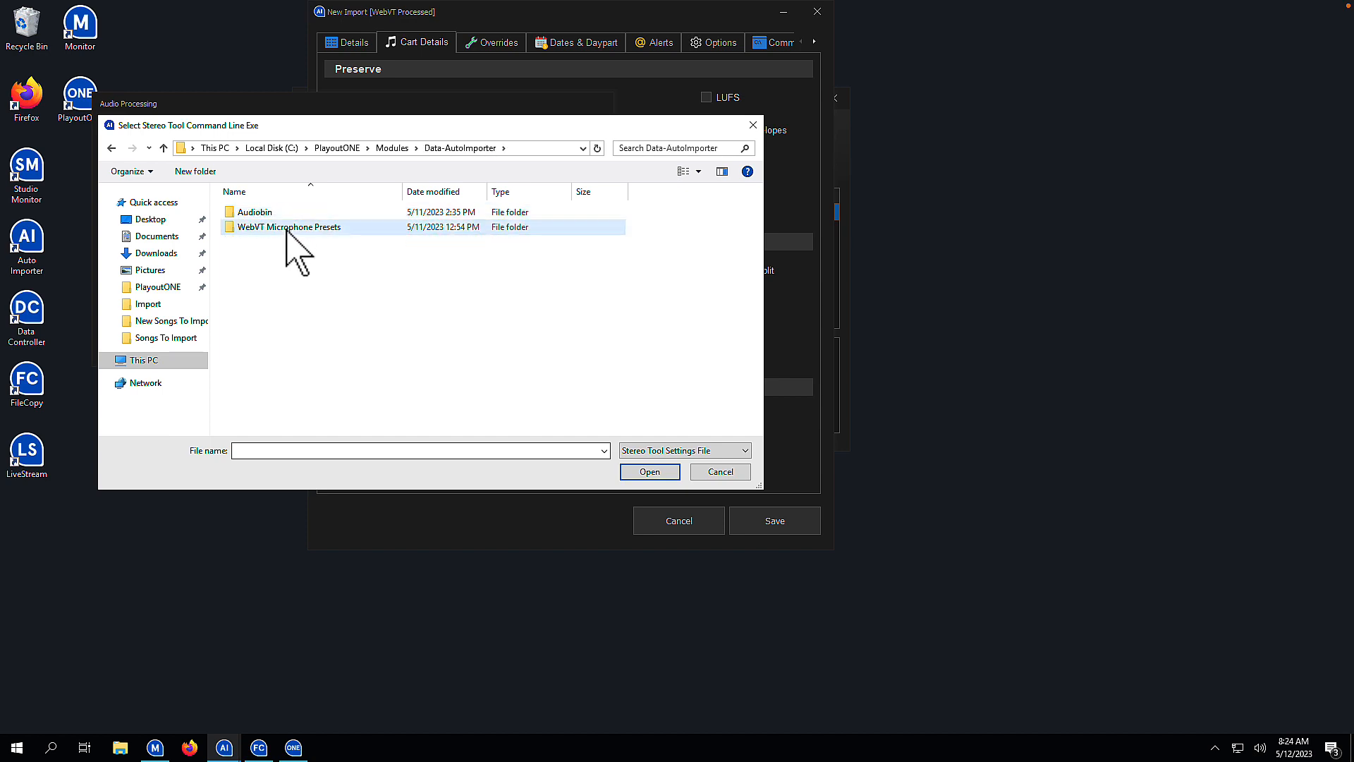
double_click(287, 227)
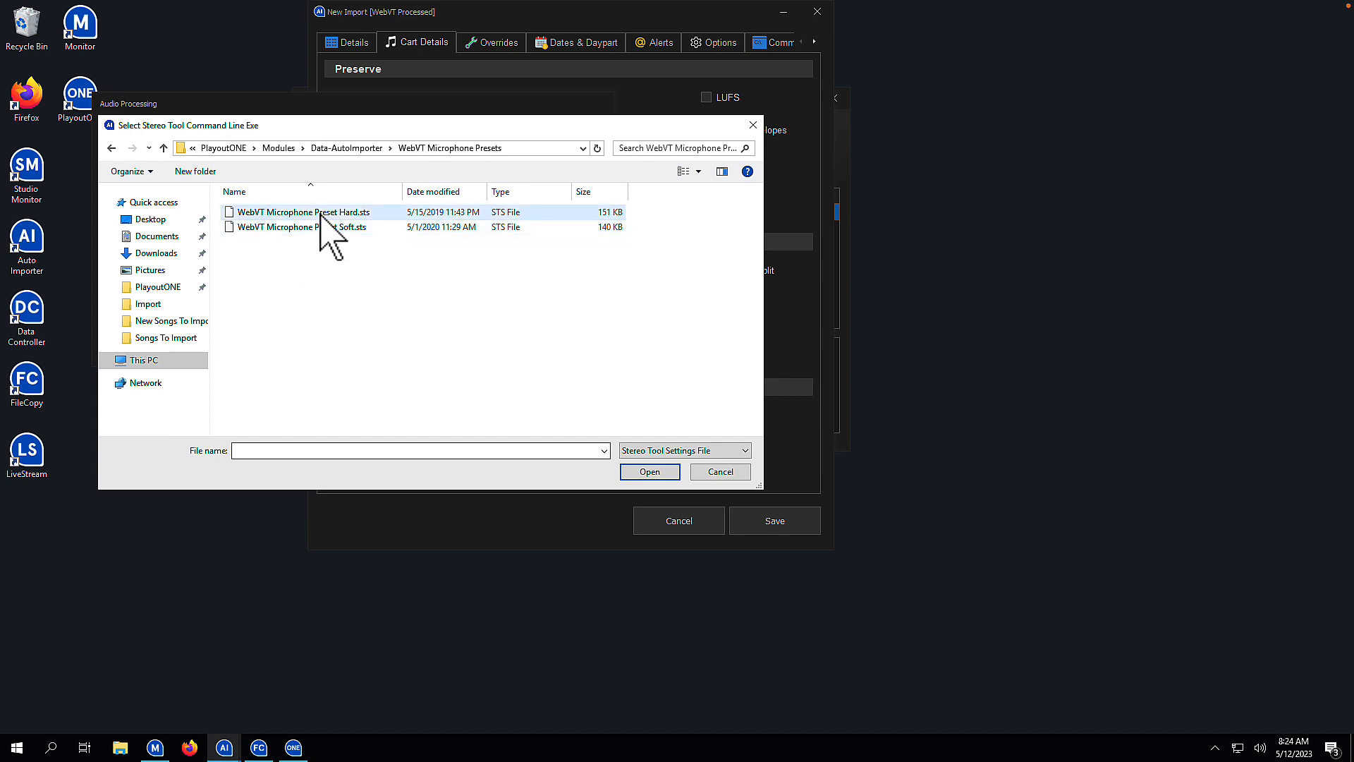
click(319, 213)
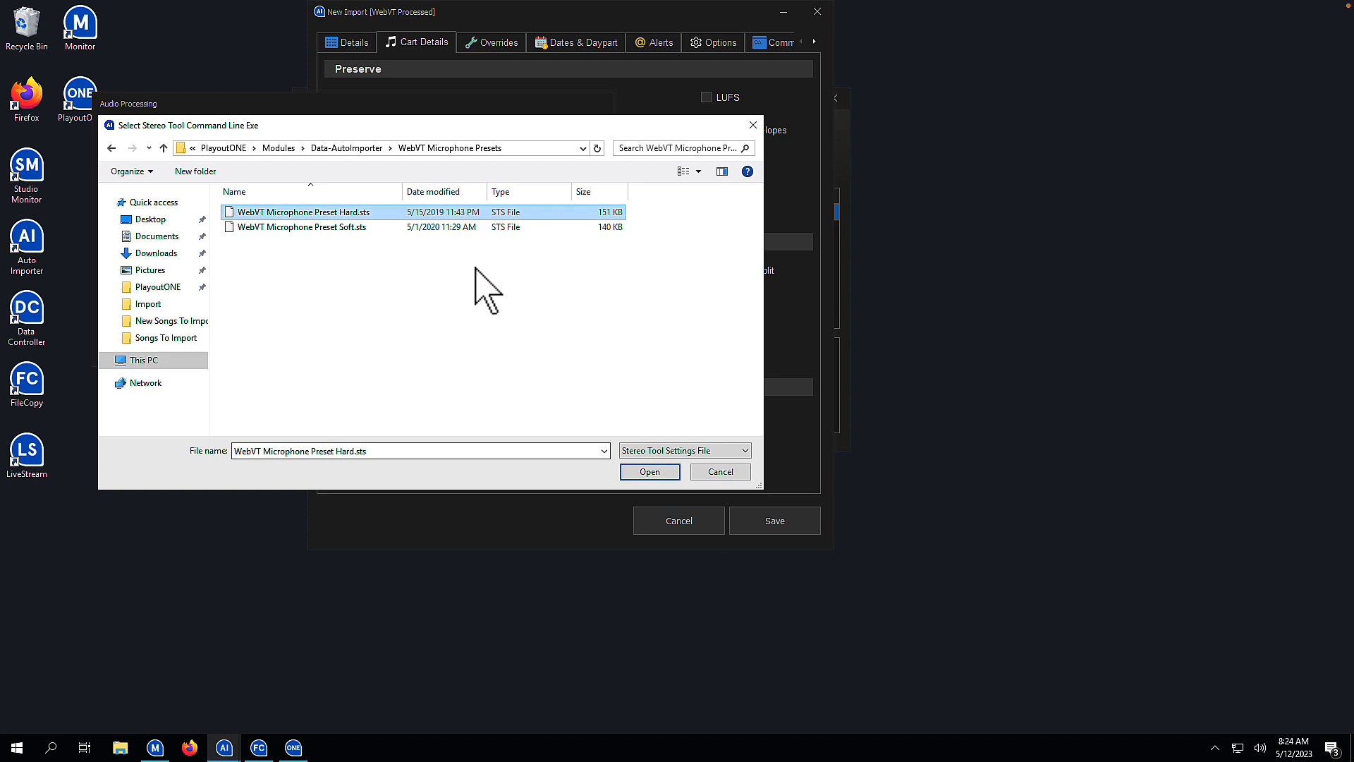
click(649, 472)
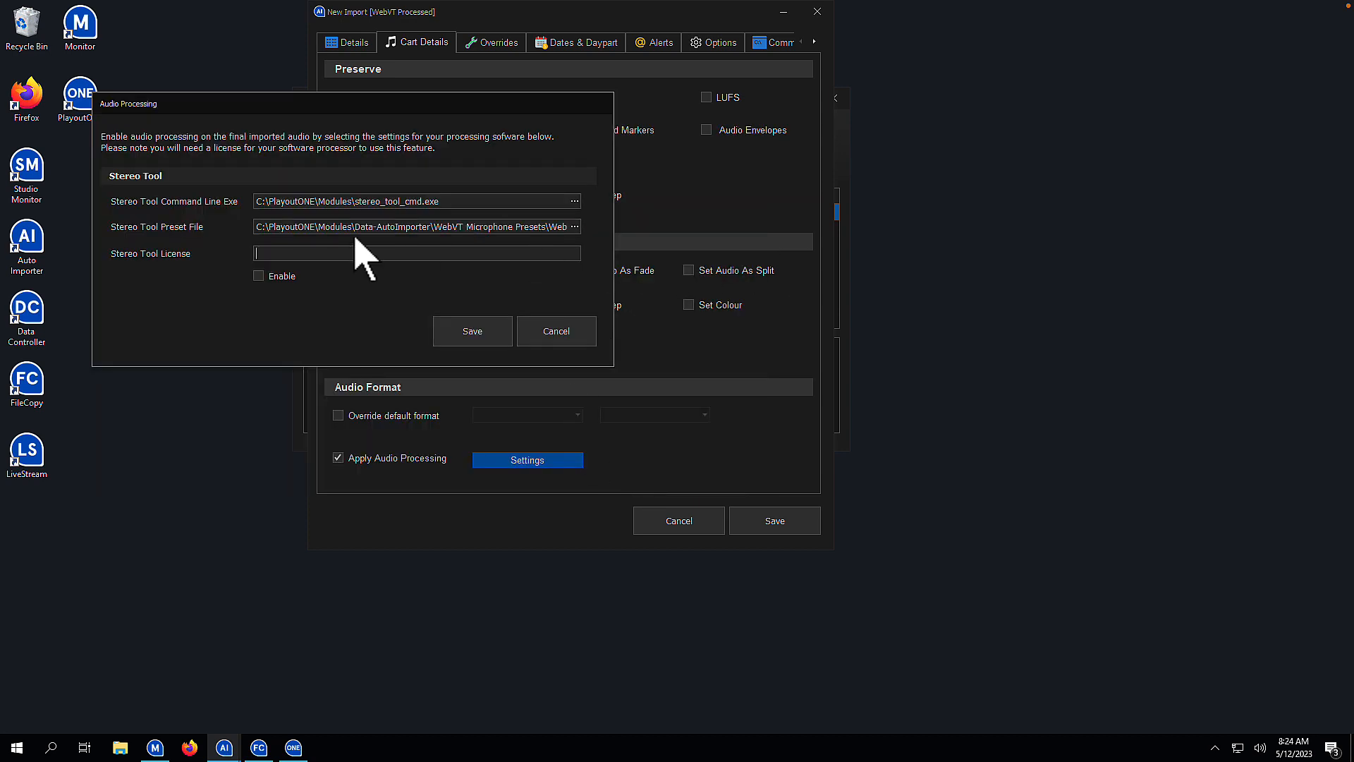
Step: Paste the Stereo Tool license, enable Stereo Tool processing, and save both the processing settings and the import
key(ctrl+v)
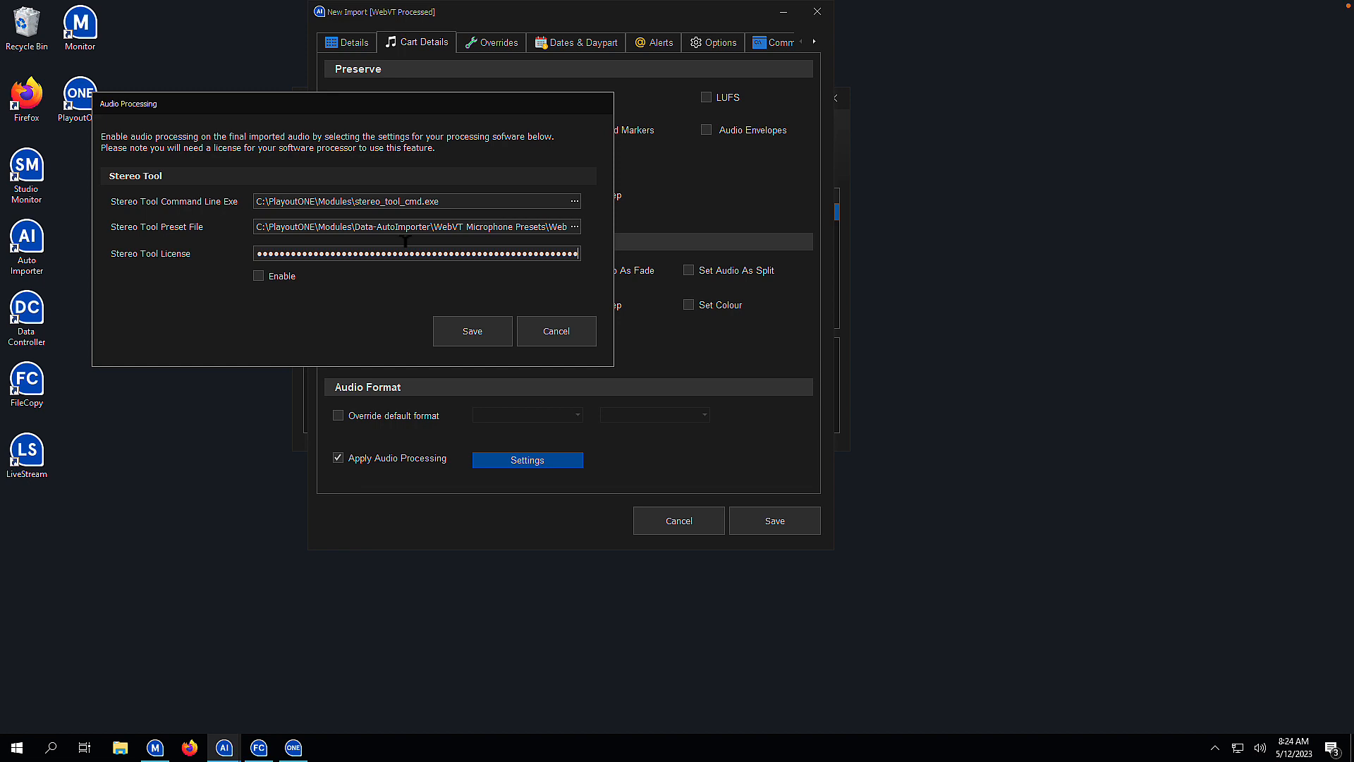
click(291, 280)
click(473, 331)
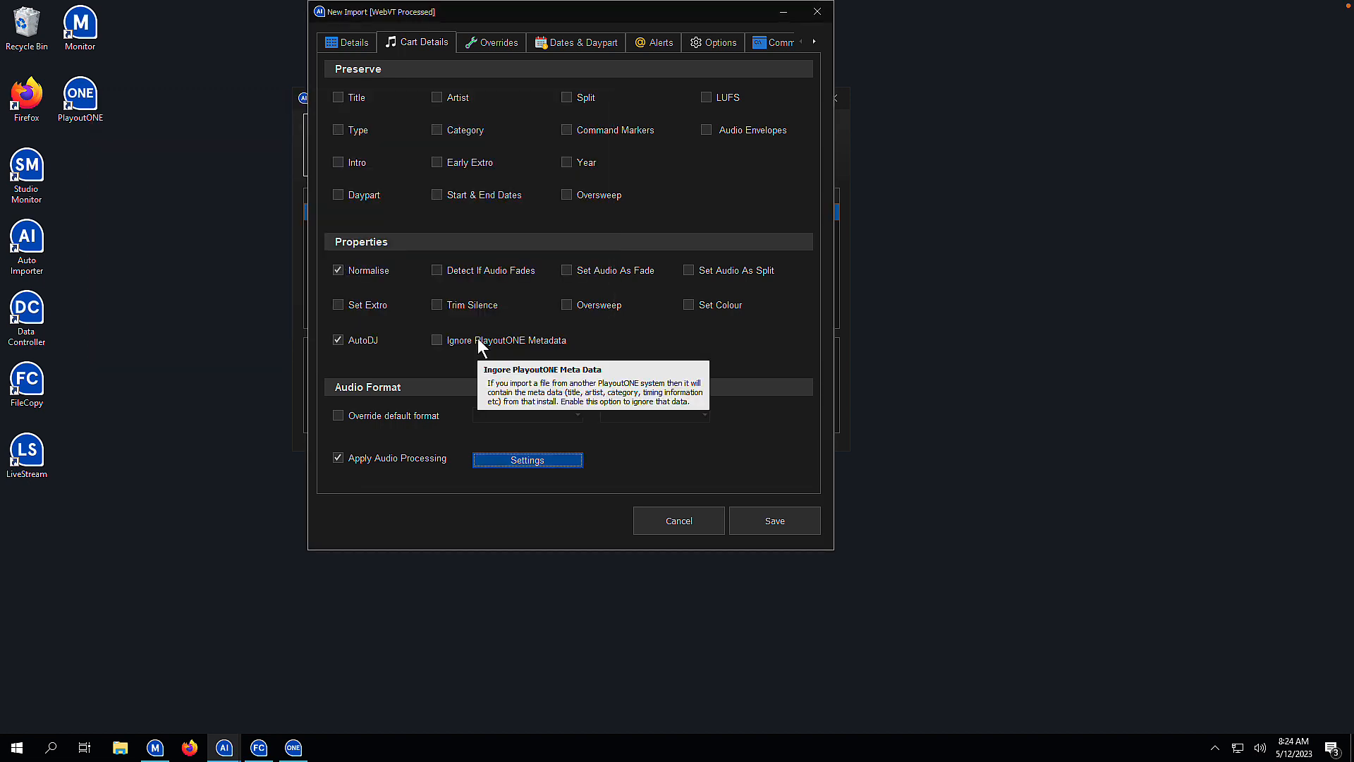
click(788, 522)
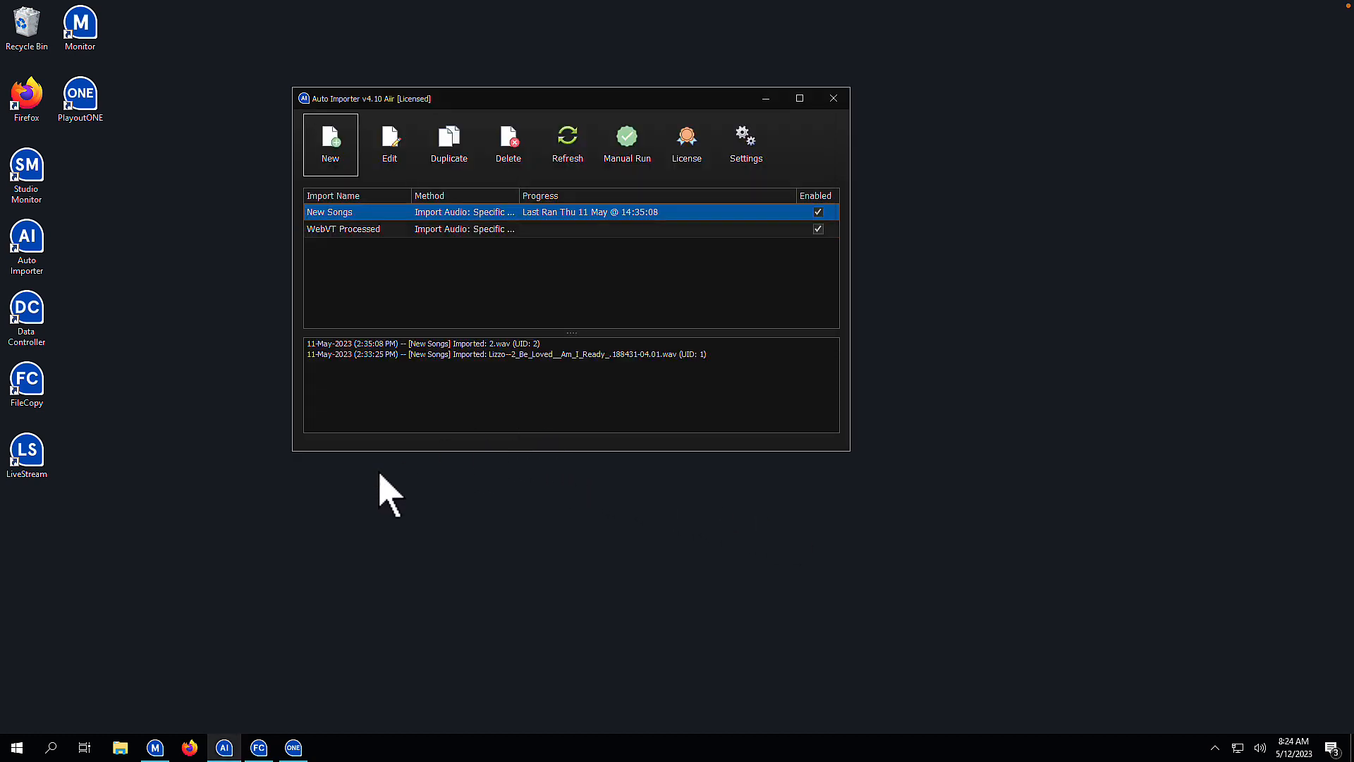
Step: Switch to PlayoutONE, set the WebVT Process Profile to WebVT Processed in its settings, save, and minimize the program
click(297, 746)
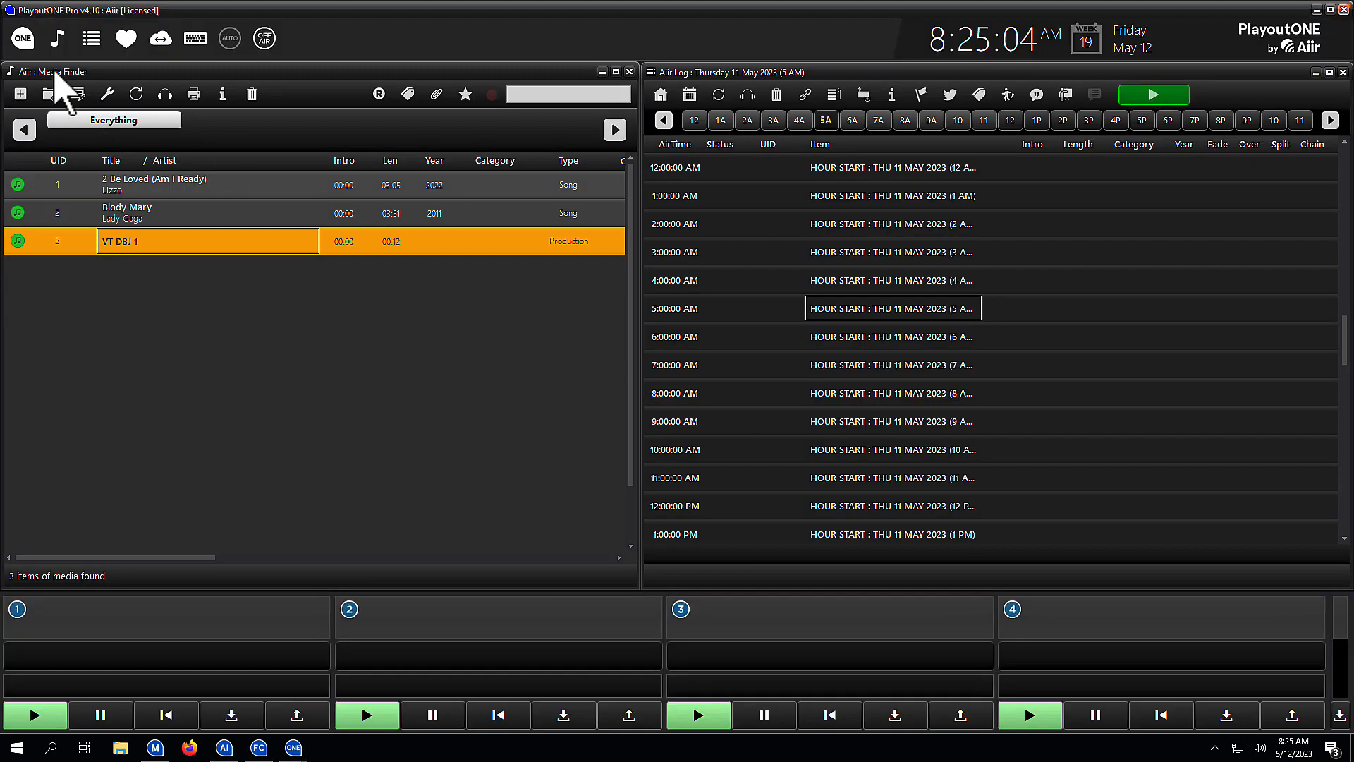
click(22, 38)
click(739, 446)
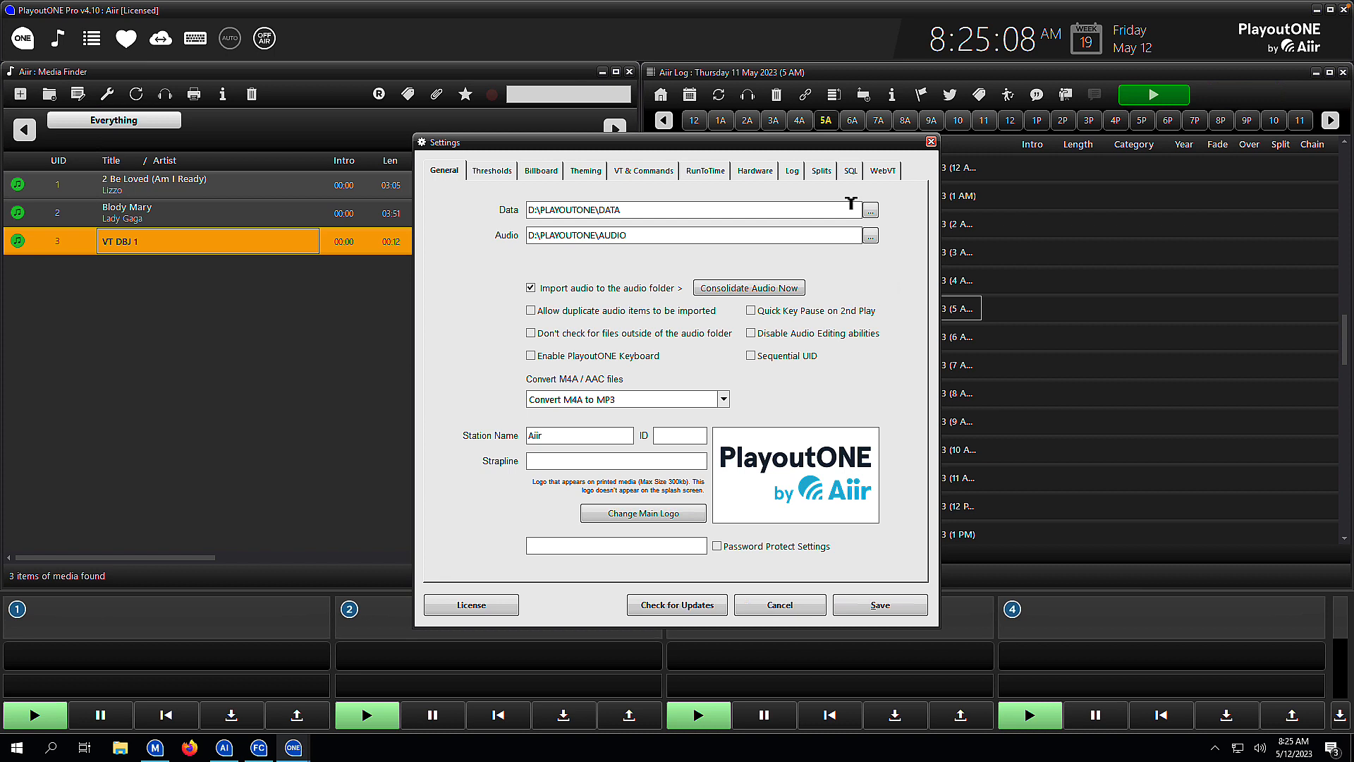
click(883, 171)
click(867, 246)
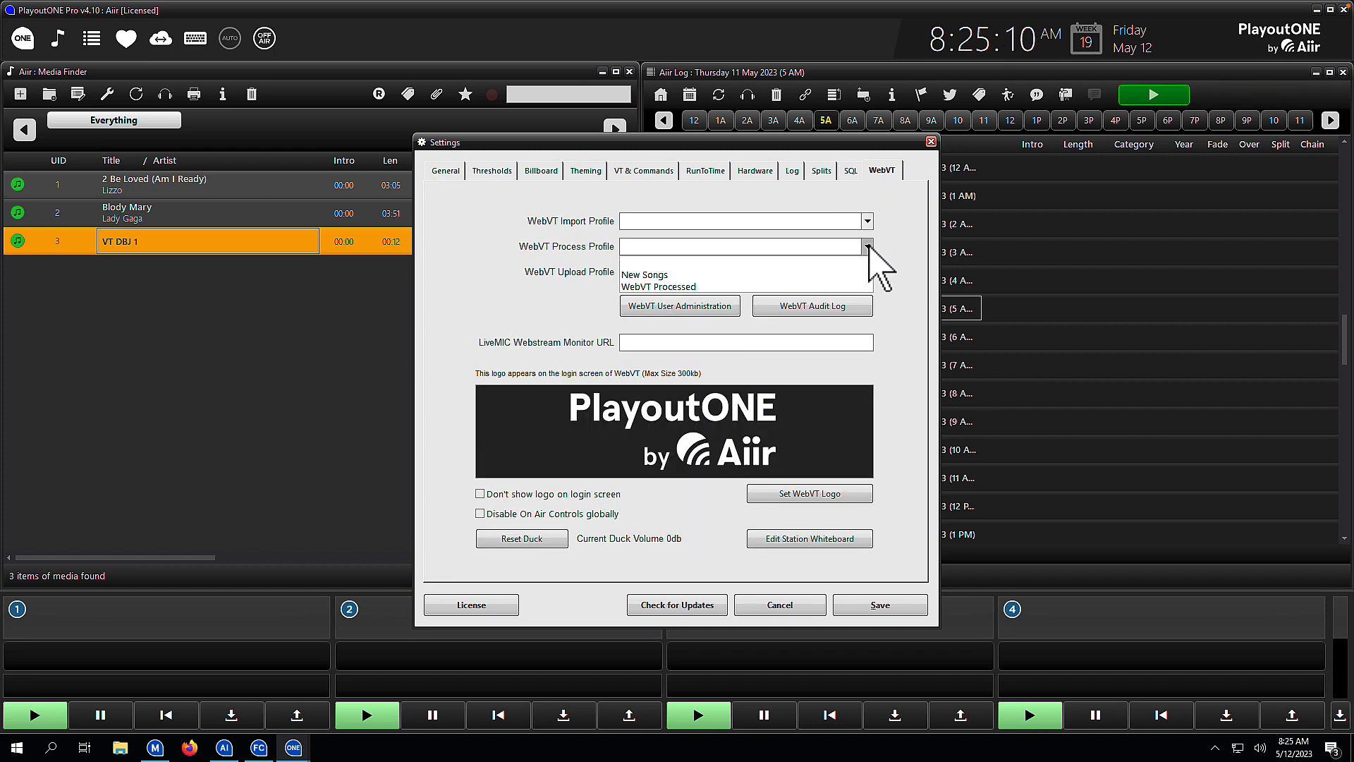
click(843, 287)
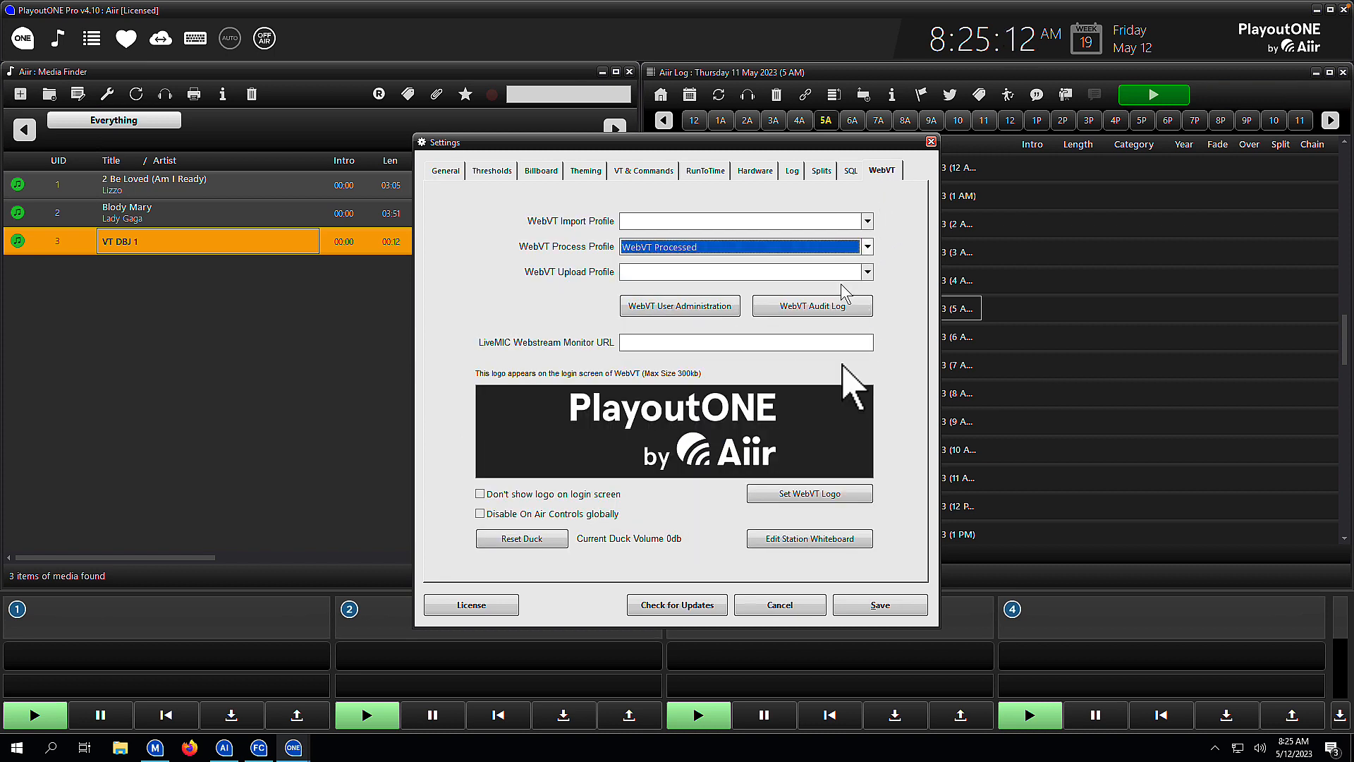
click(875, 606)
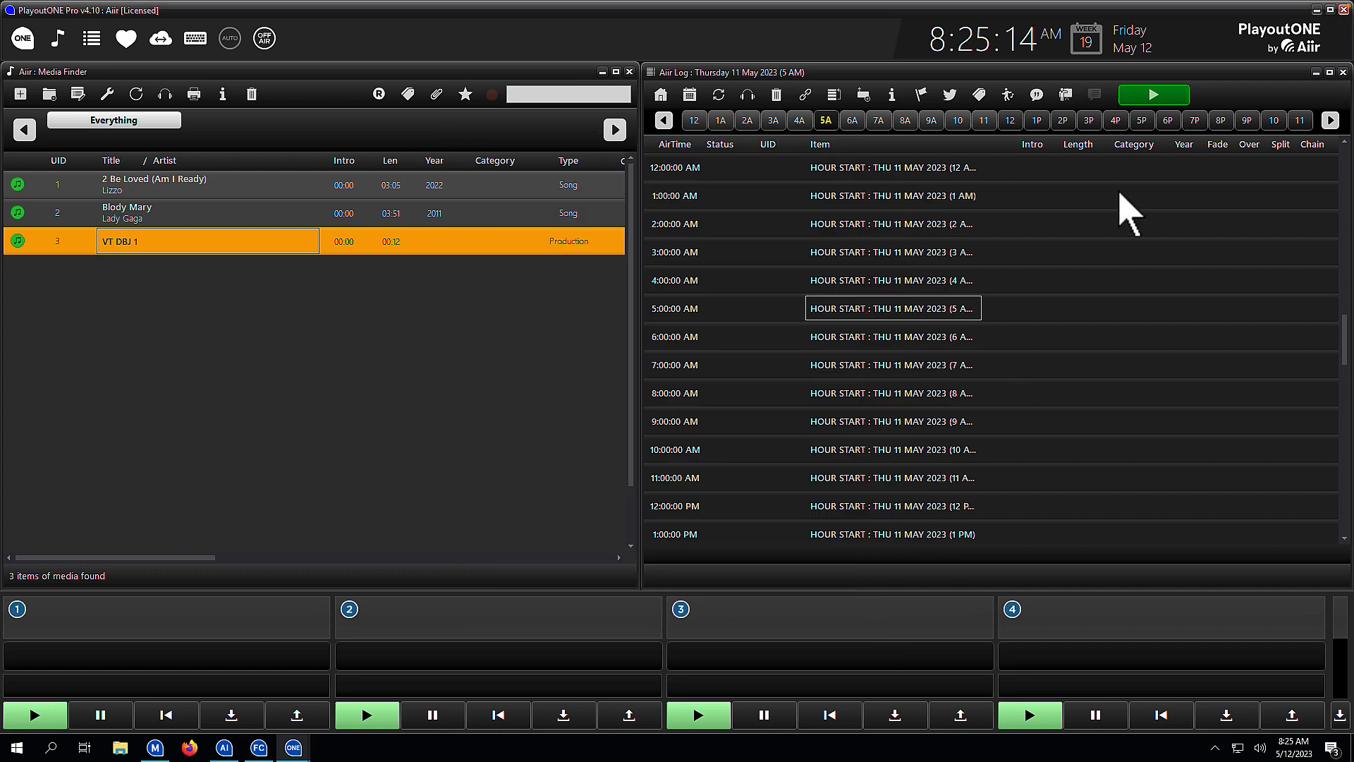
click(1316, 10)
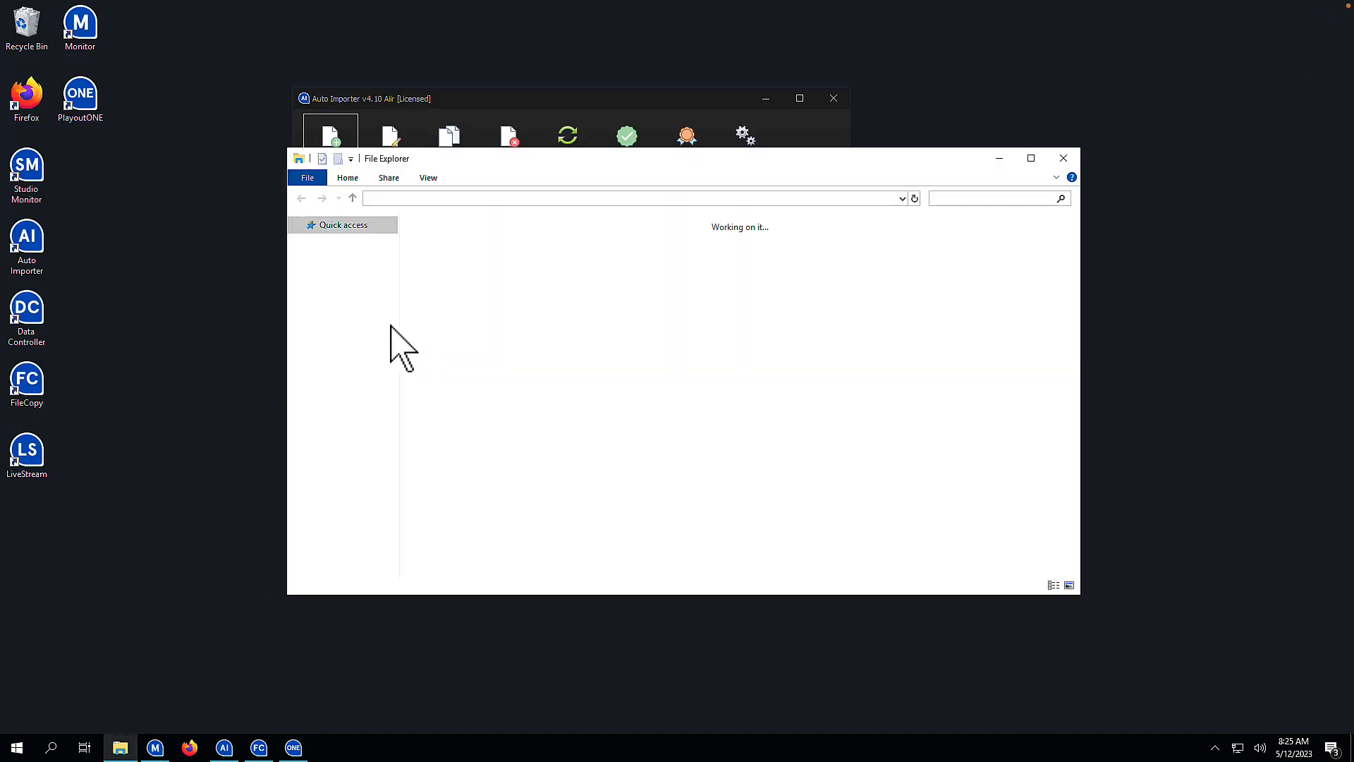
Step: Copy the VTDBJ wave file from the Downloads folder in File Explorer
click(353, 281)
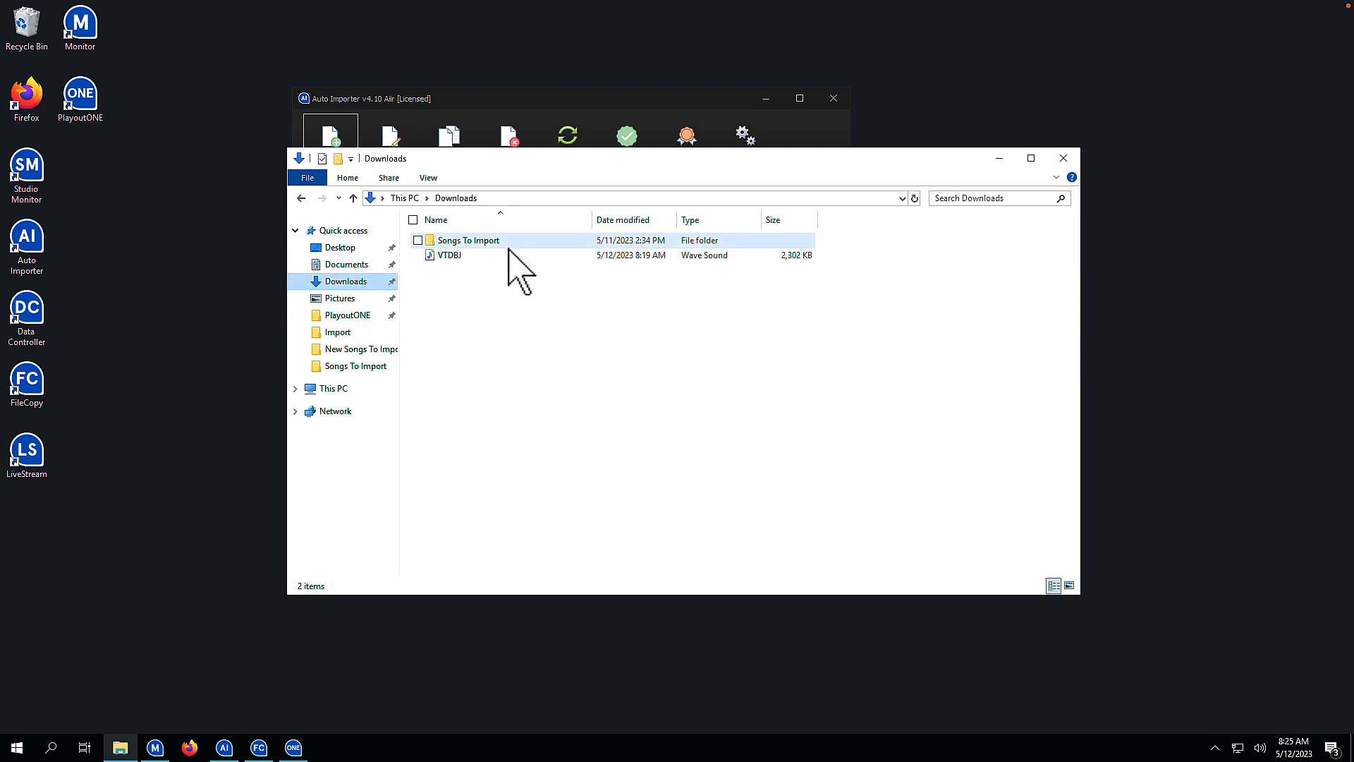
click(494, 258)
right_click(493, 256)
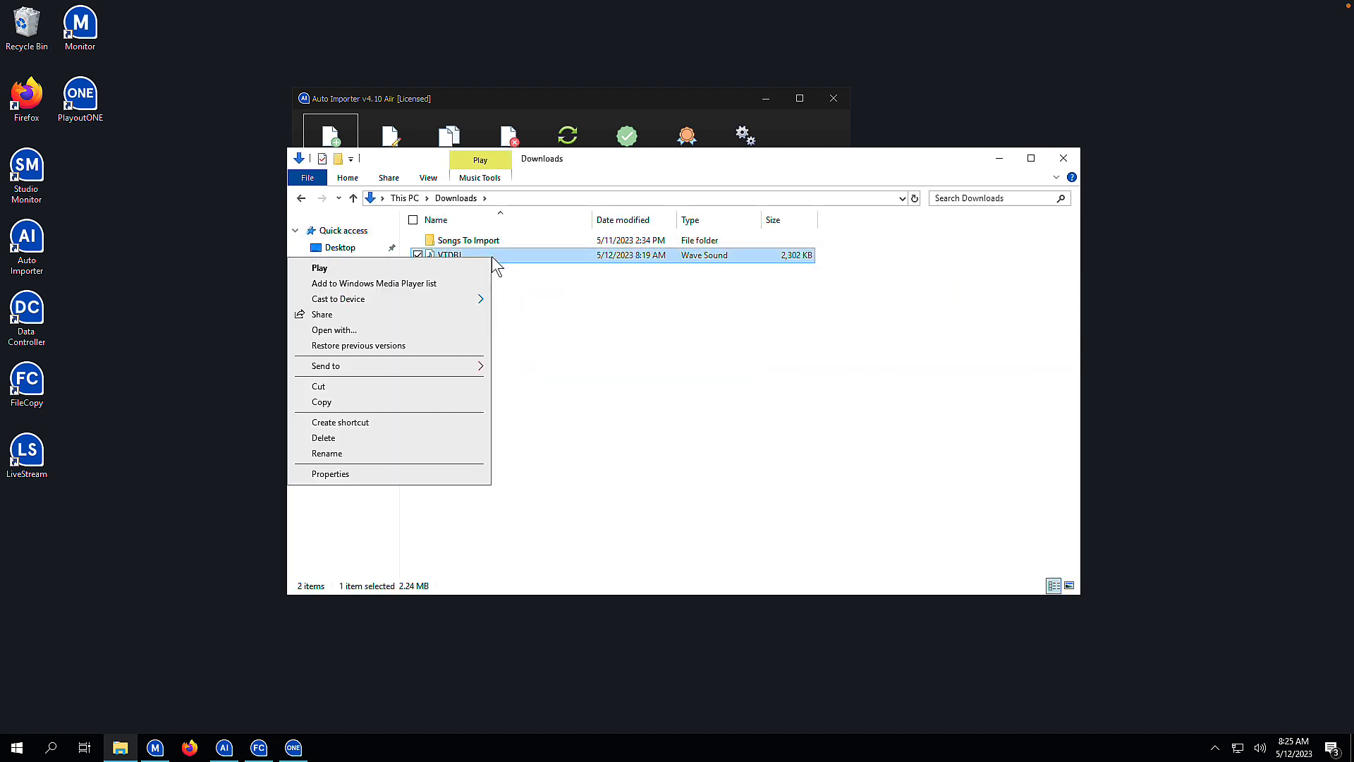
click(393, 401)
Step: Paste the VTDBJ file into D:\PlayoutONE\Import\WebVT-Processed and close the File Explorer window
click(363, 390)
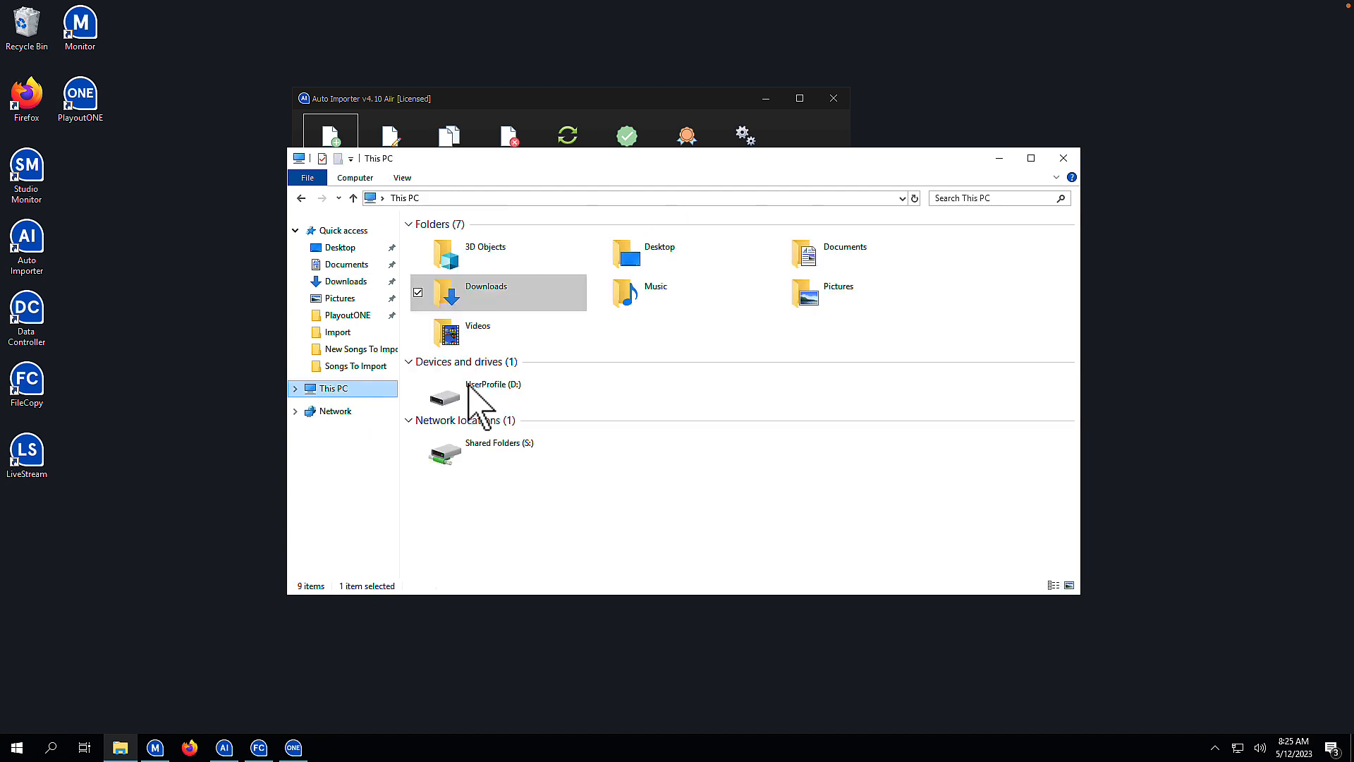
double_click(469, 388)
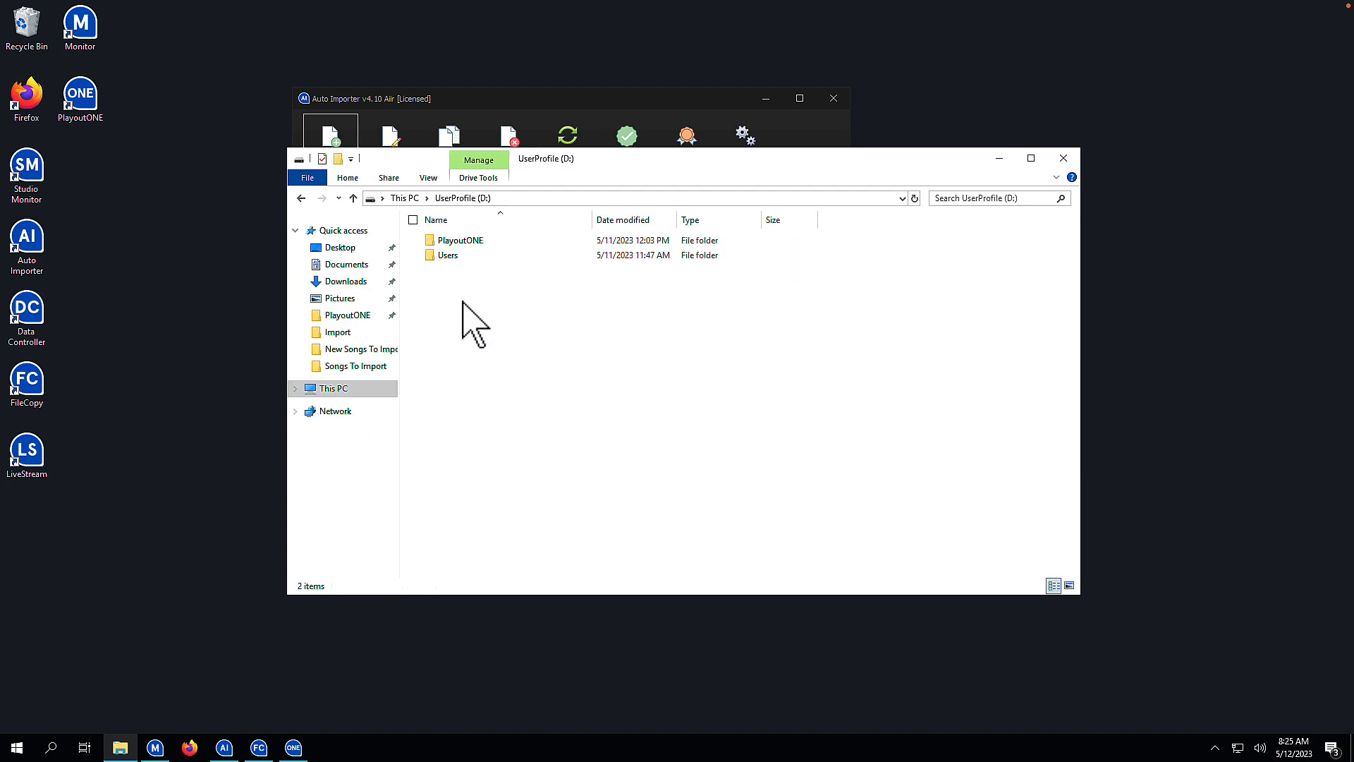
click(458, 242)
double_click(456, 242)
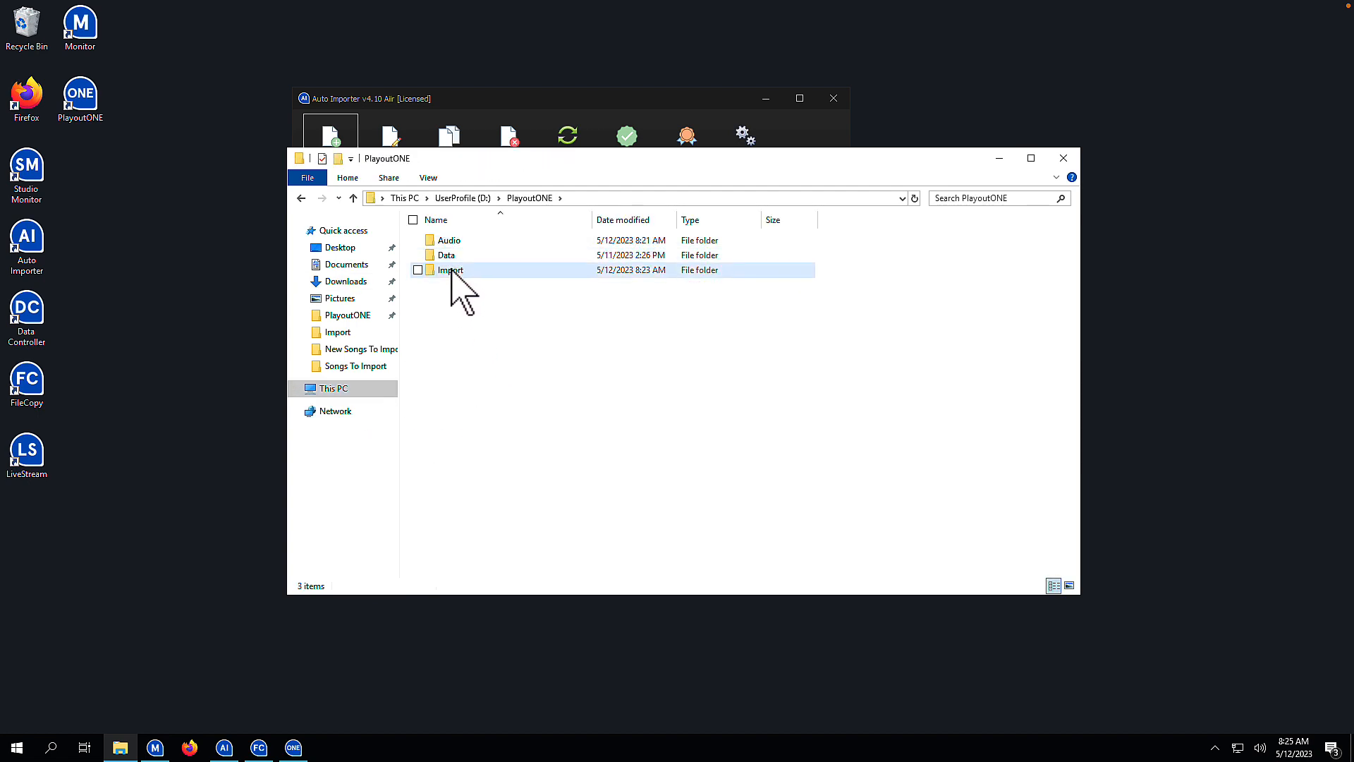
double_click(455, 269)
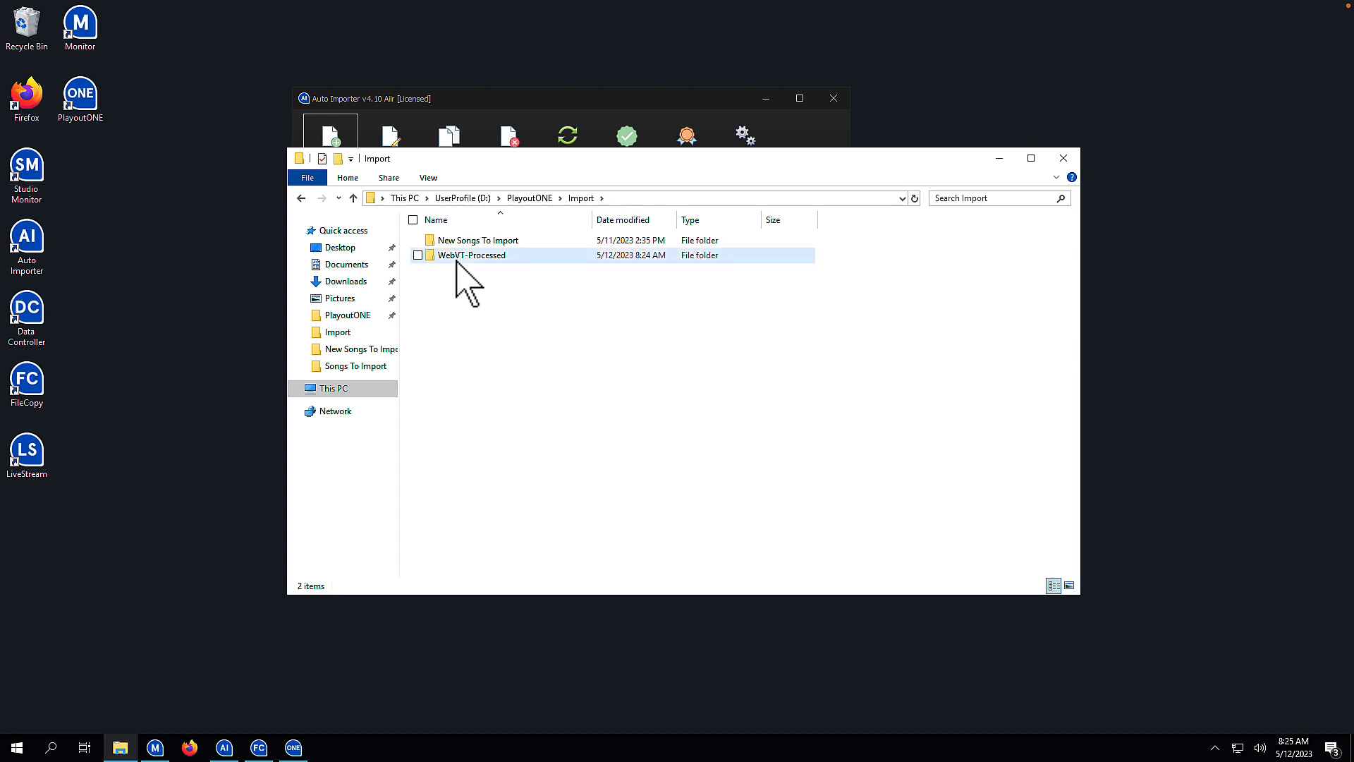
double_click(457, 257)
right_click(472, 296)
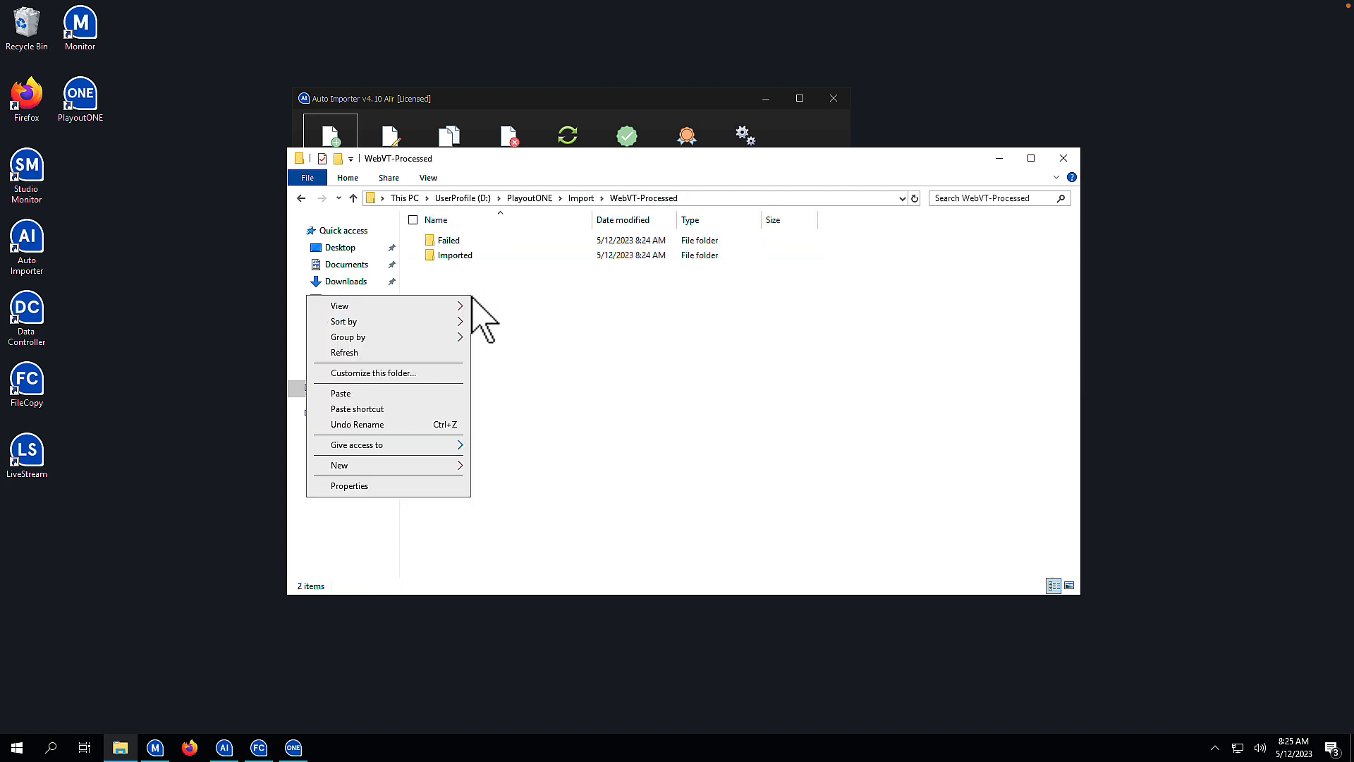
click(442, 393)
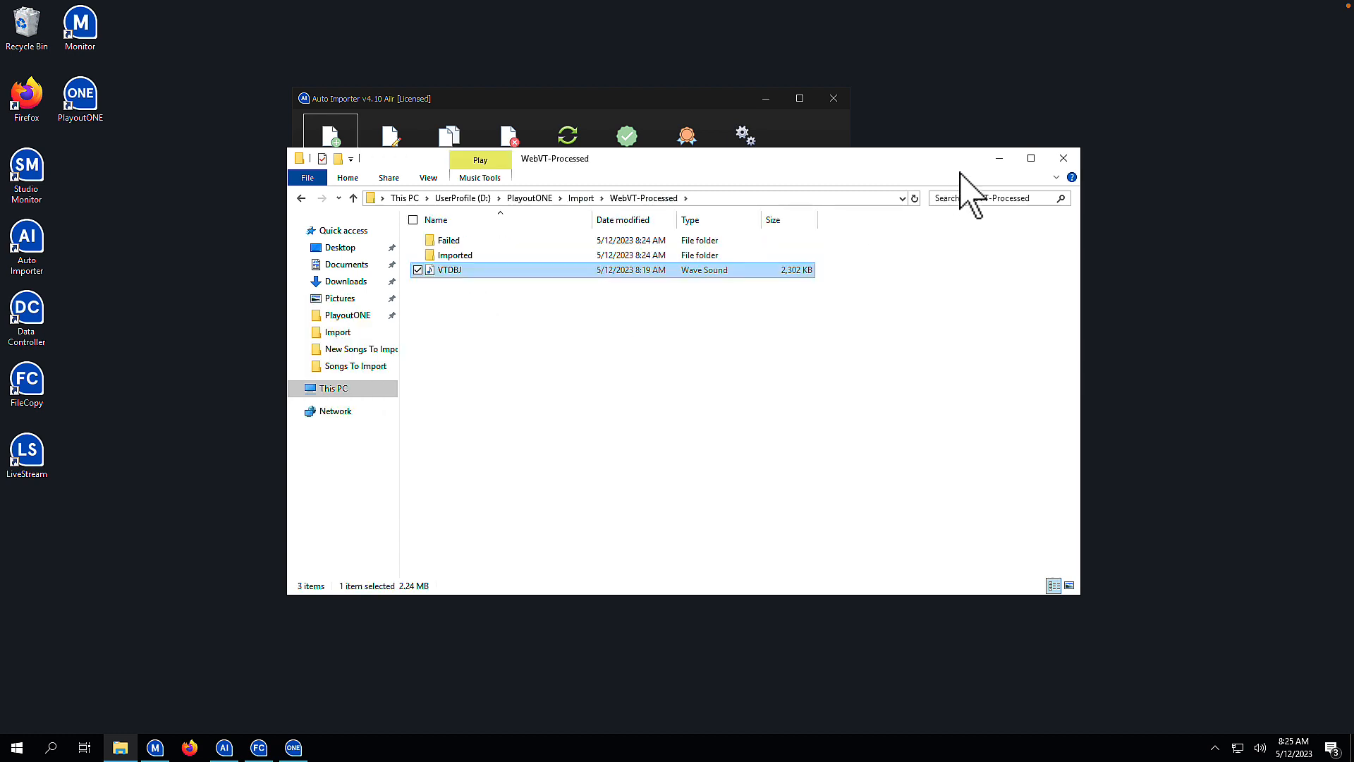
click(1063, 159)
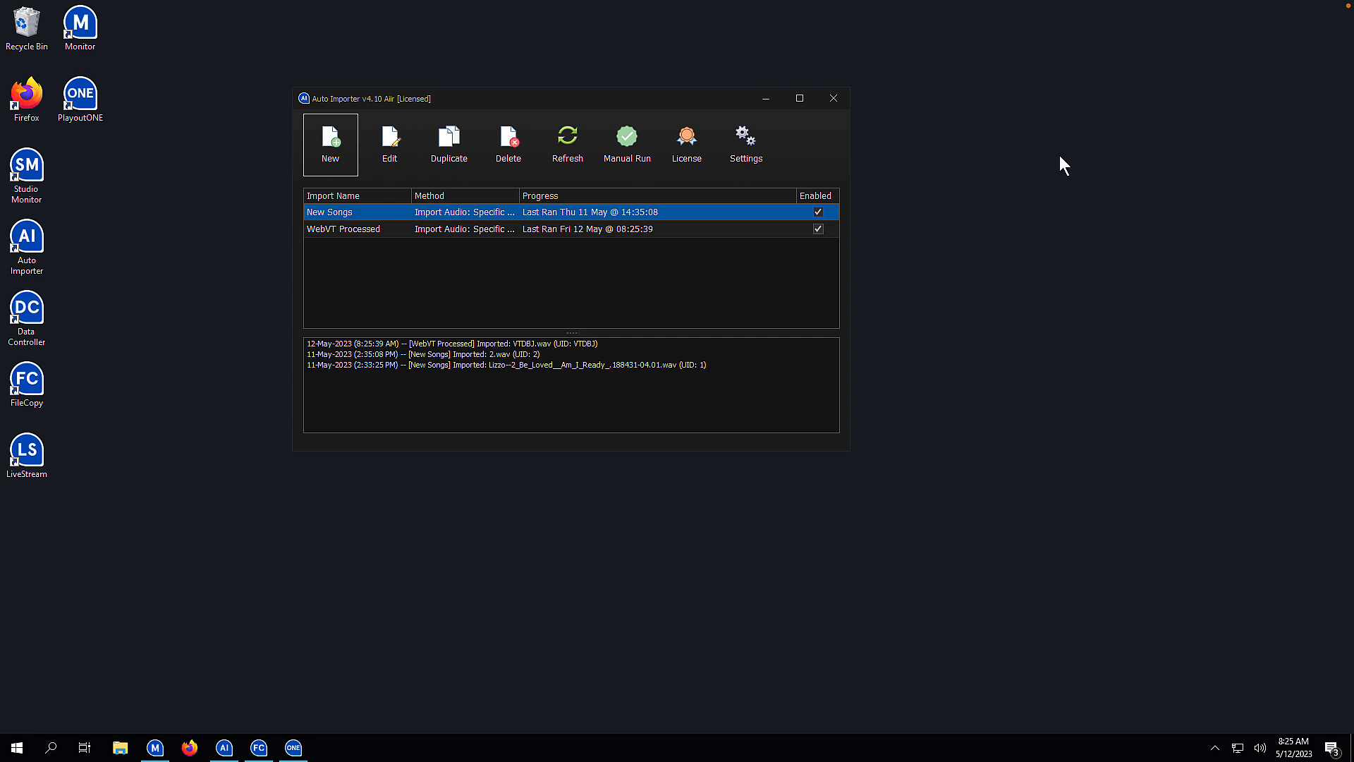
Step: Switch to PlayoutONE, open the imported VTDBJ item in the Media Editor, and play its audio
click(293, 749)
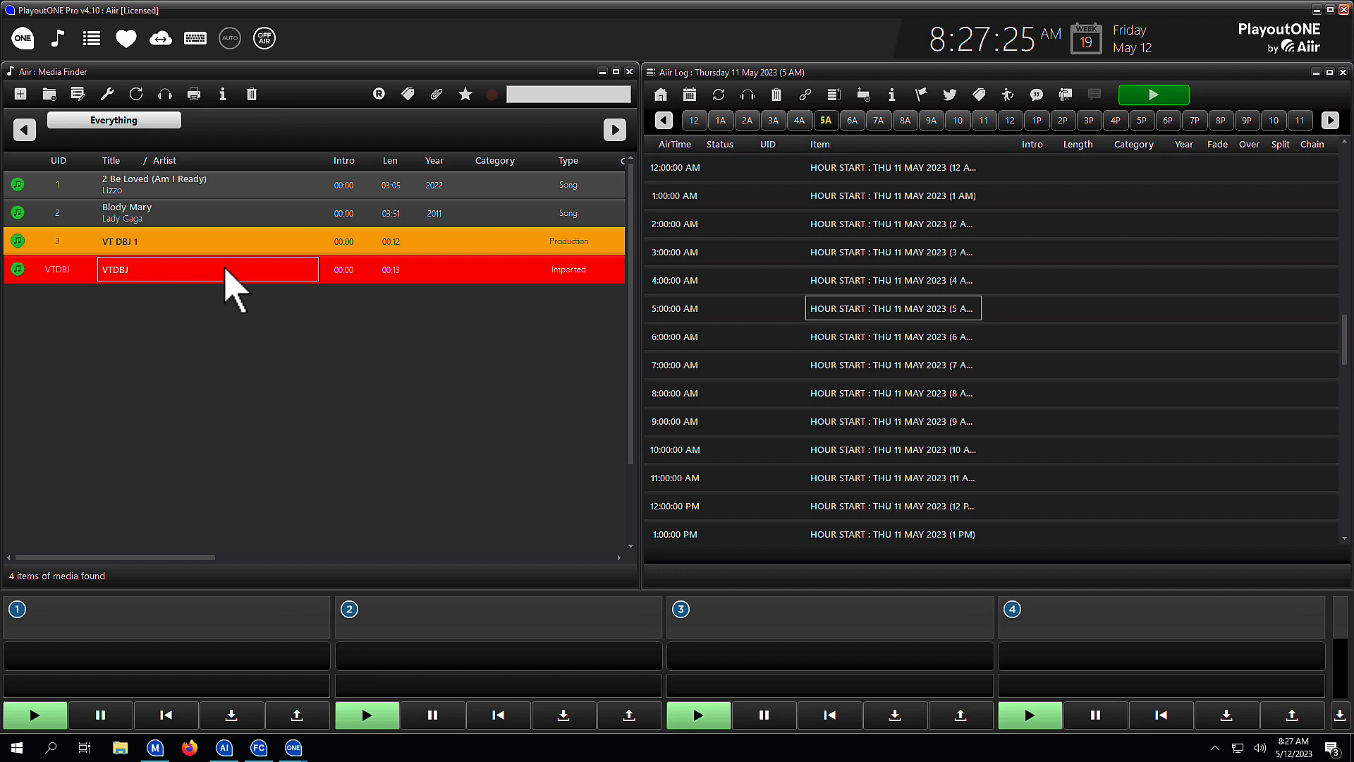
double_click(226, 273)
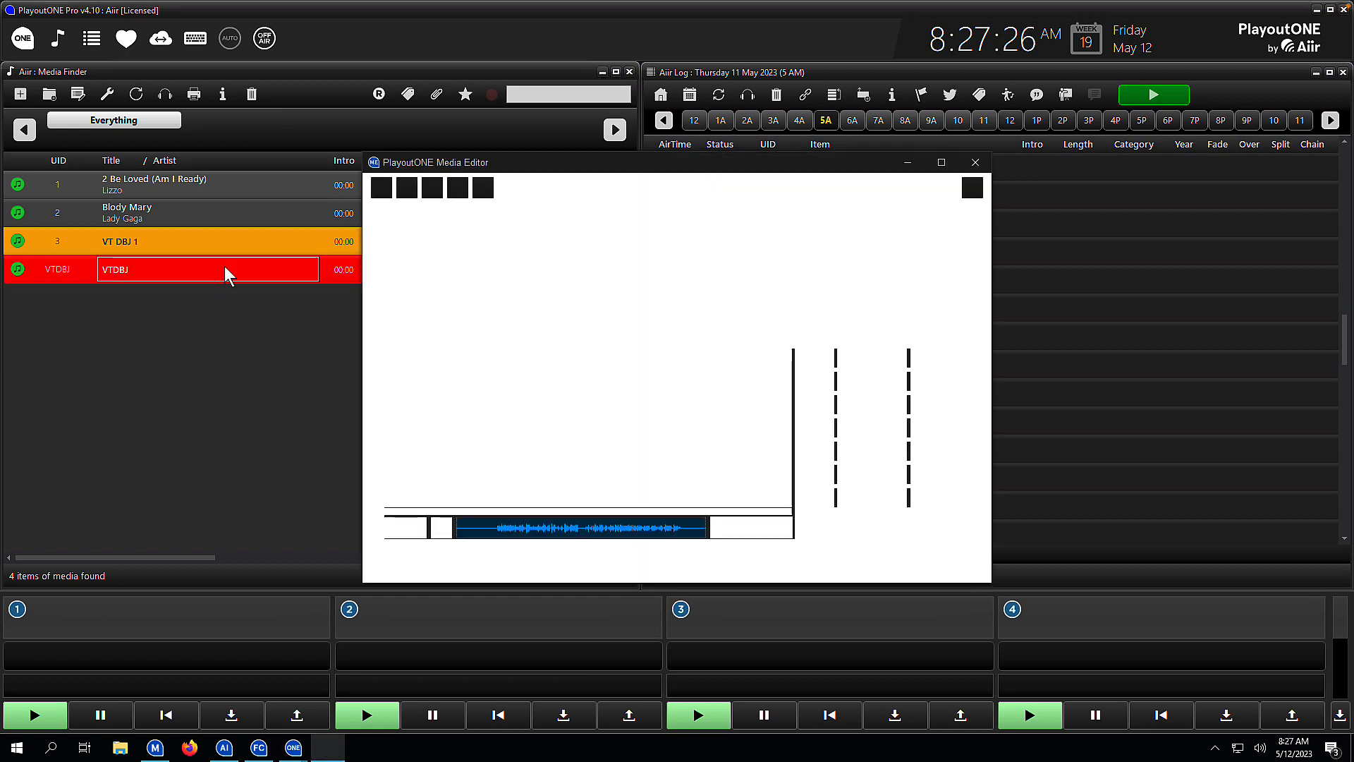
click(752, 527)
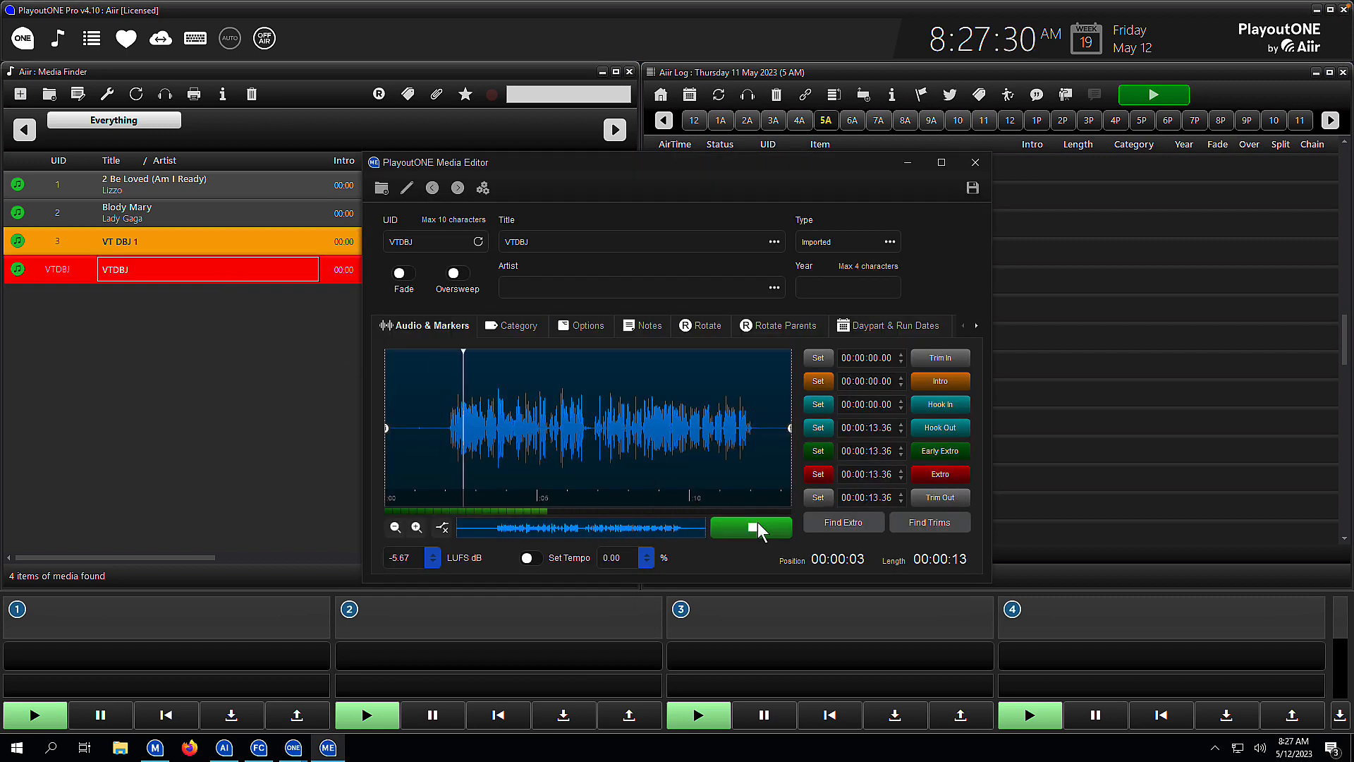